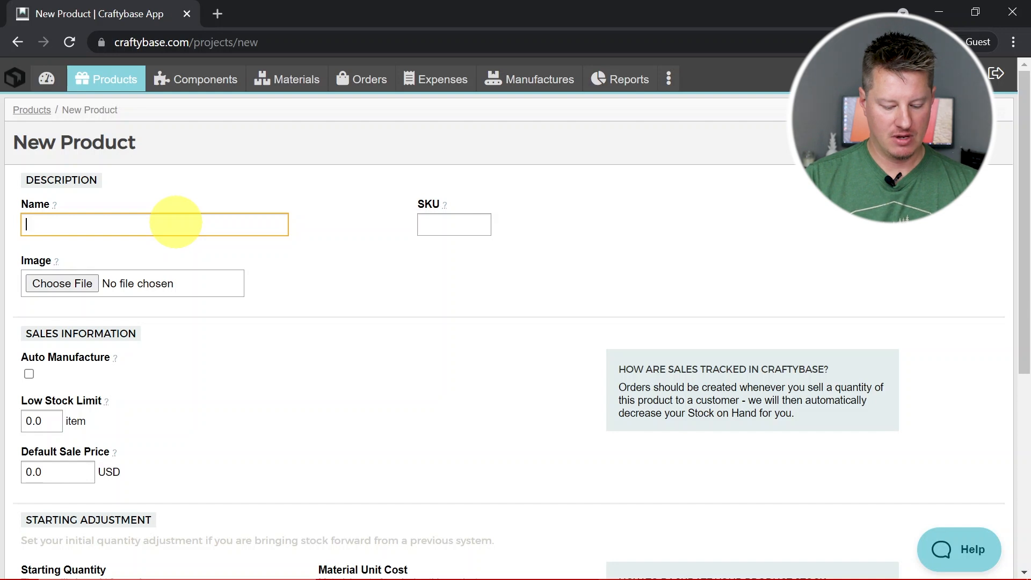
Name the new product "9oz Jar - Dragon's Blood"
{"action": "type", "text": "RedcanR"}
{"action": "key", "text": "BackSpace"}
{"action": "type", "text": "Dragon's Blood"}
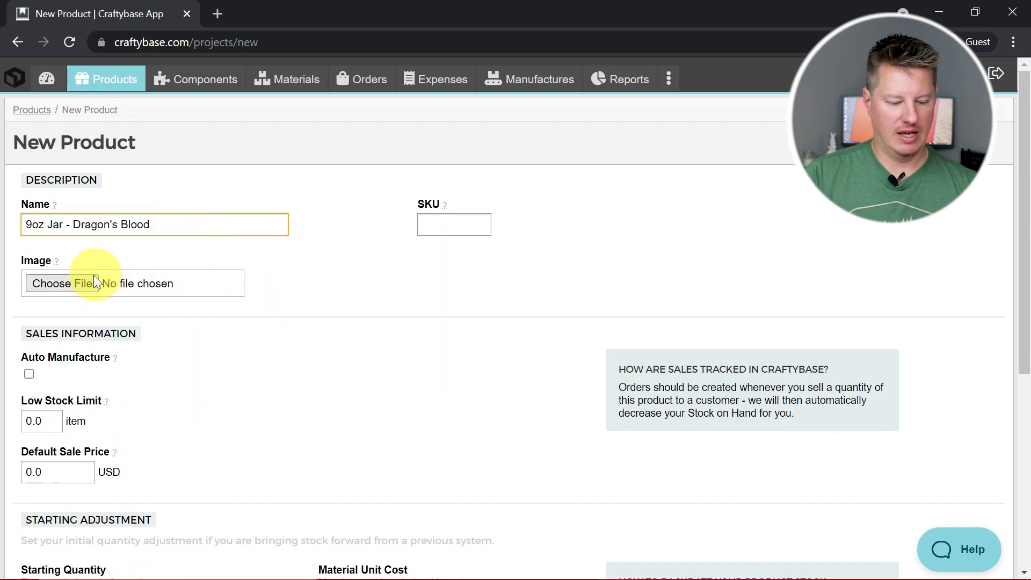
Set the product's default sale price to 12 USD
{"action": "scroll", "coordinate": [183, 285], "scroll_direction": "down", "scroll_amount": 2}
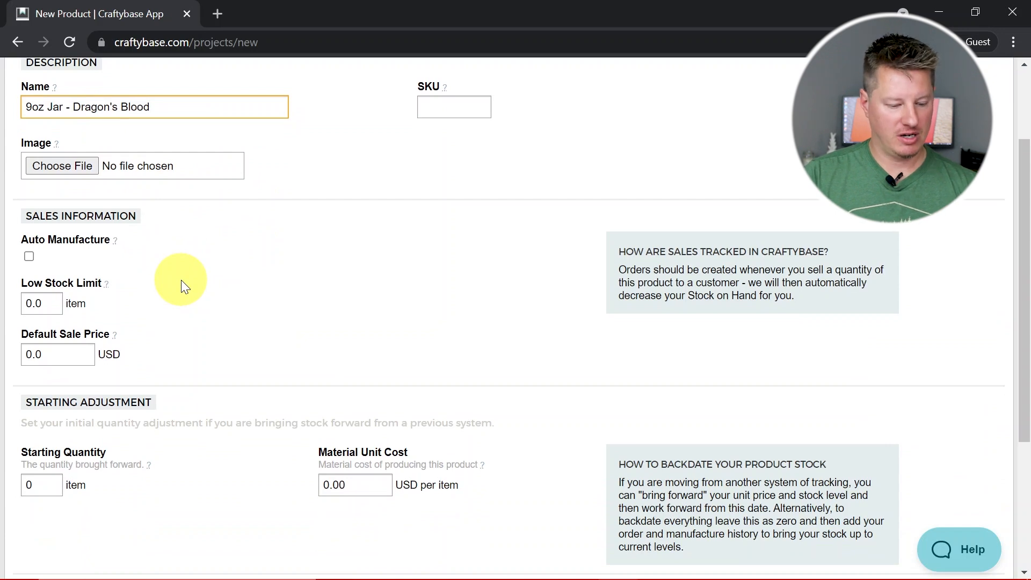
{"action": "scroll", "coordinate": [181, 279], "scroll_direction": "down", "scroll_amount": 2}
{"action": "left_click", "coordinate": [80, 267]}
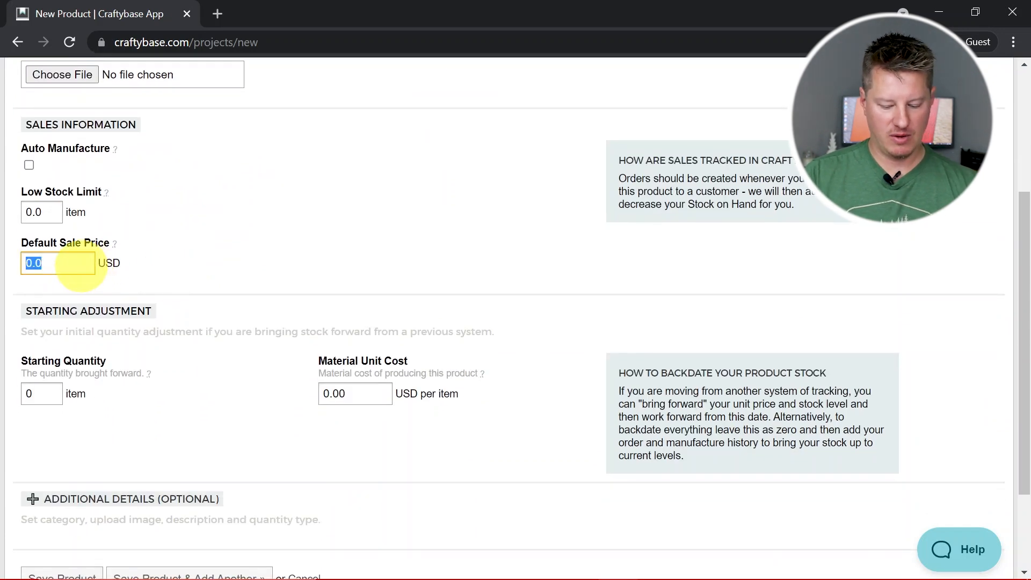
{"action": "type", "text": "12"}
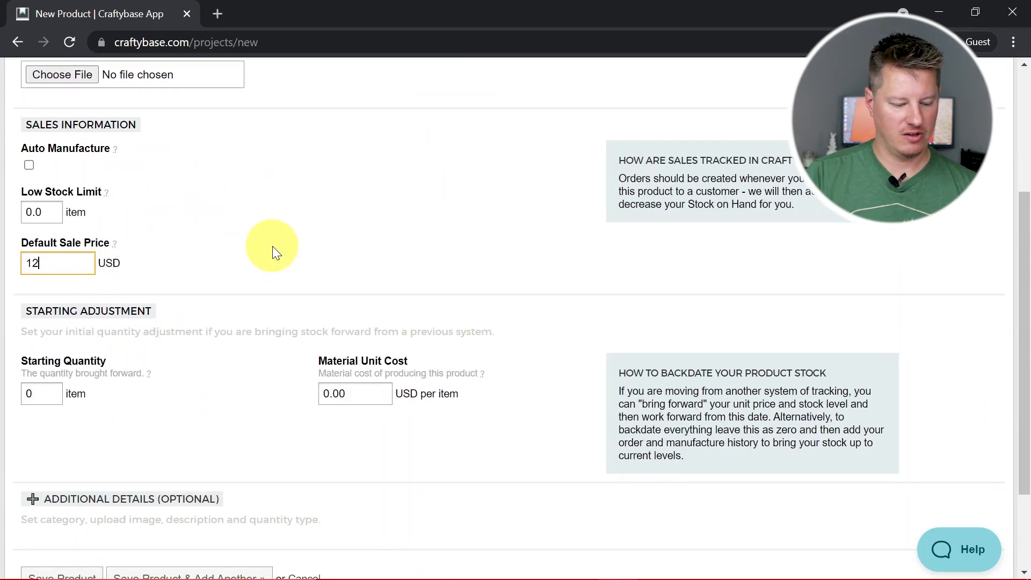
Set the product's category to Candle in the additional details and save the product
{"action": "scroll", "coordinate": [272, 246], "scroll_direction": "down", "scroll_amount": 2}
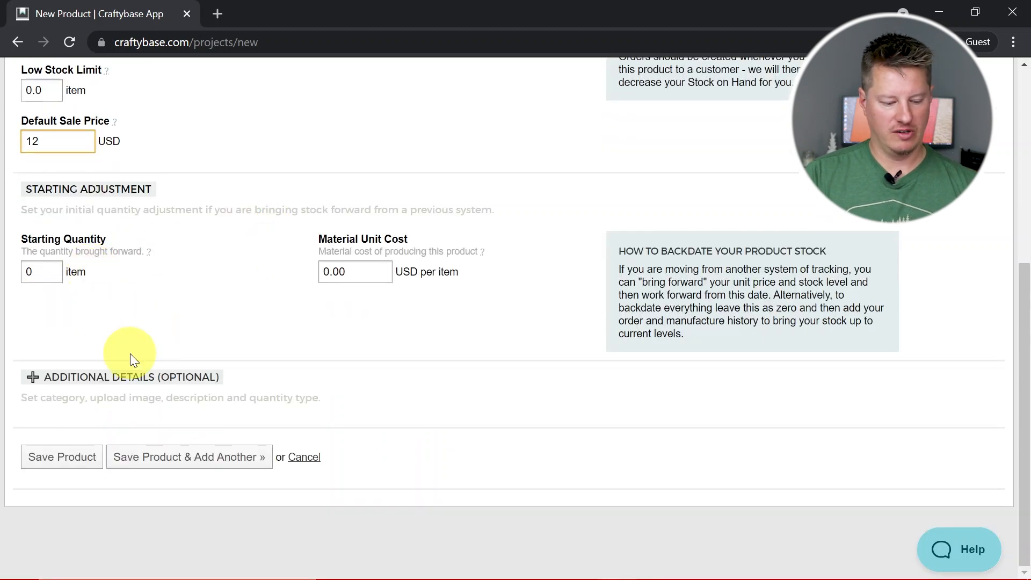
{"action": "left_click", "coordinate": [112, 373]}
{"action": "scroll", "coordinate": [175, 233], "scroll_direction": "down", "scroll_amount": 4}
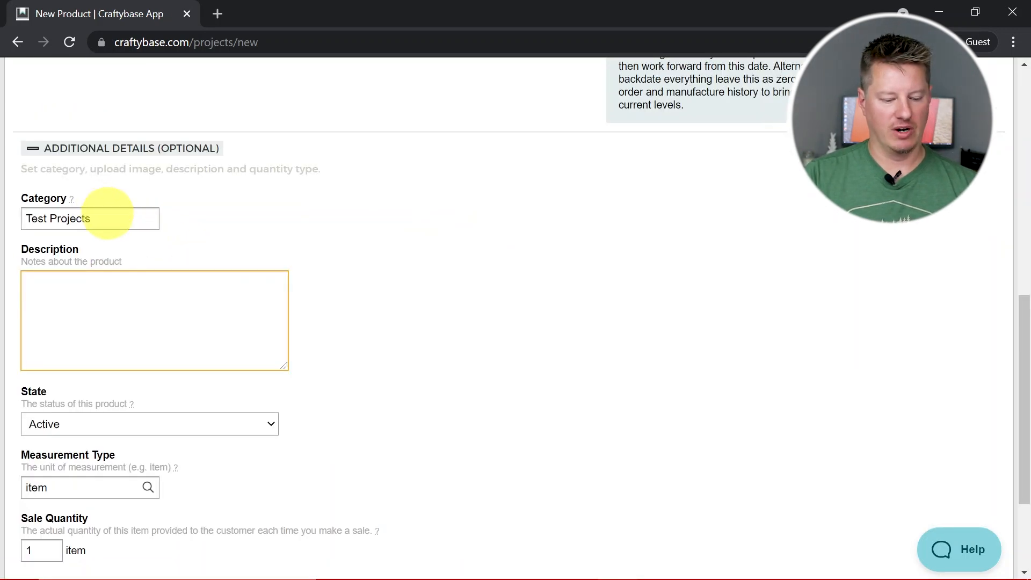
{"action": "left_click", "coordinate": [107, 215]}
{"action": "type", "text": "Candle"}
{"action": "left_click", "coordinate": [118, 245]}
{"action": "scroll", "coordinate": [346, 307], "scroll_direction": "down", "scroll_amount": 3}
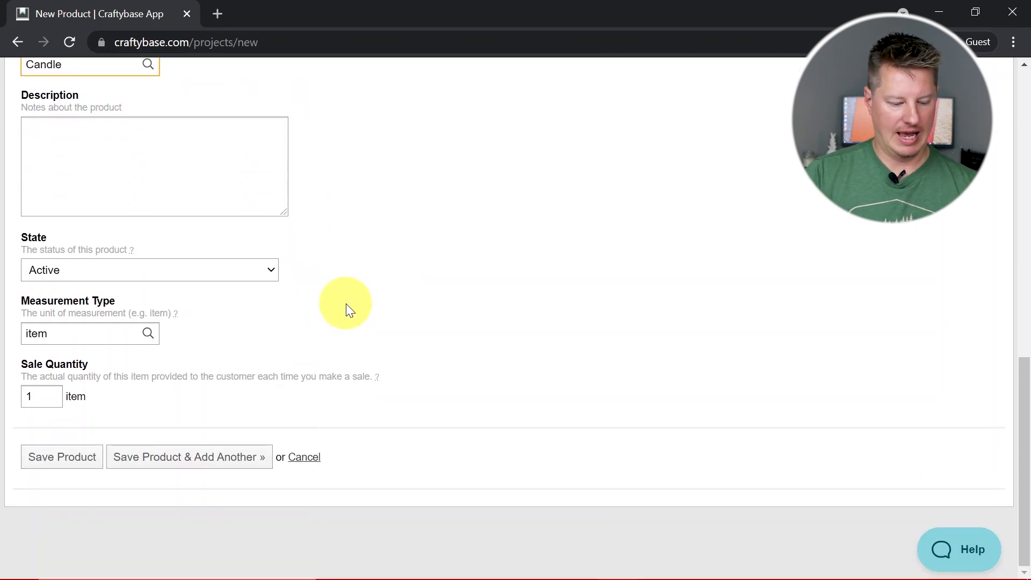
{"action": "left_click", "coordinate": [73, 459]}
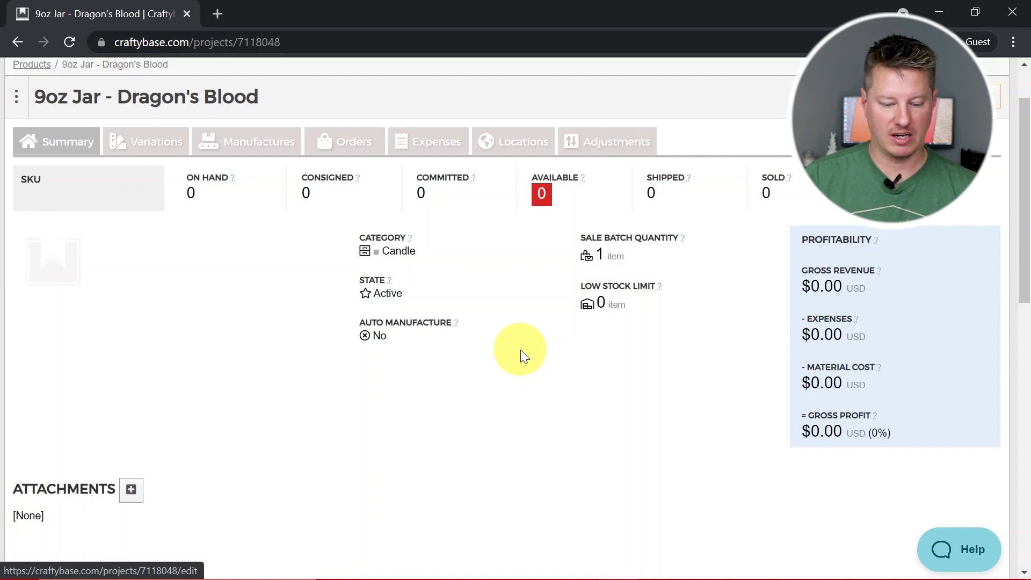
Start a new recipe for the 9oz Jar - Dragon's Blood product
{"action": "scroll", "coordinate": [610, 403], "scroll_direction": "down", "scroll_amount": 5}
{"action": "scroll", "coordinate": [611, 403], "scroll_direction": "up", "scroll_amount": 1}
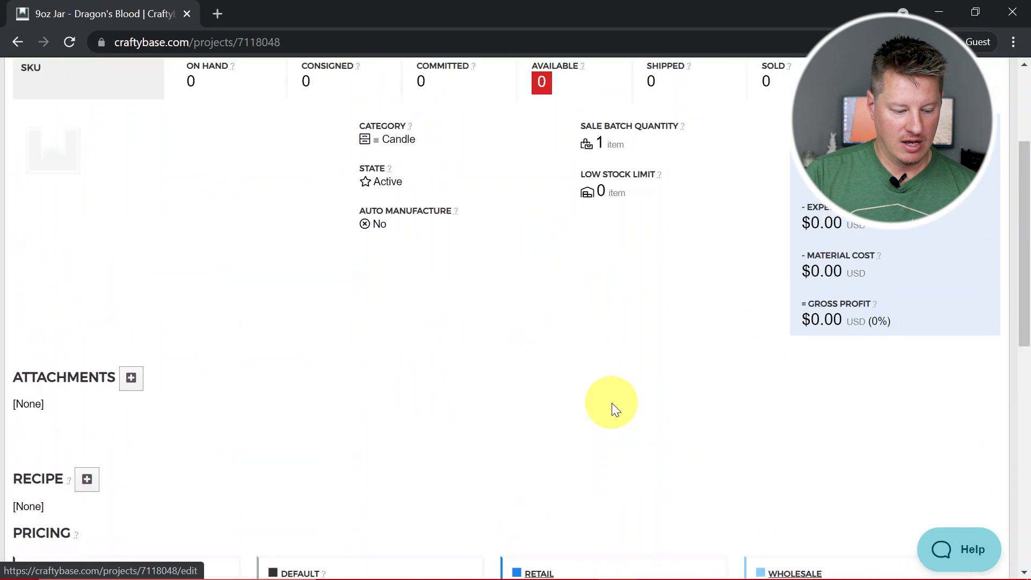
{"action": "scroll", "coordinate": [611, 402], "scroll_direction": "up", "scroll_amount": 4}
{"action": "scroll", "coordinate": [611, 403], "scroll_direction": "down", "scroll_amount": 7}
{"action": "scroll", "coordinate": [611, 403], "scroll_direction": "down", "scroll_amount": 1}
{"action": "left_click", "coordinate": [86, 213]}
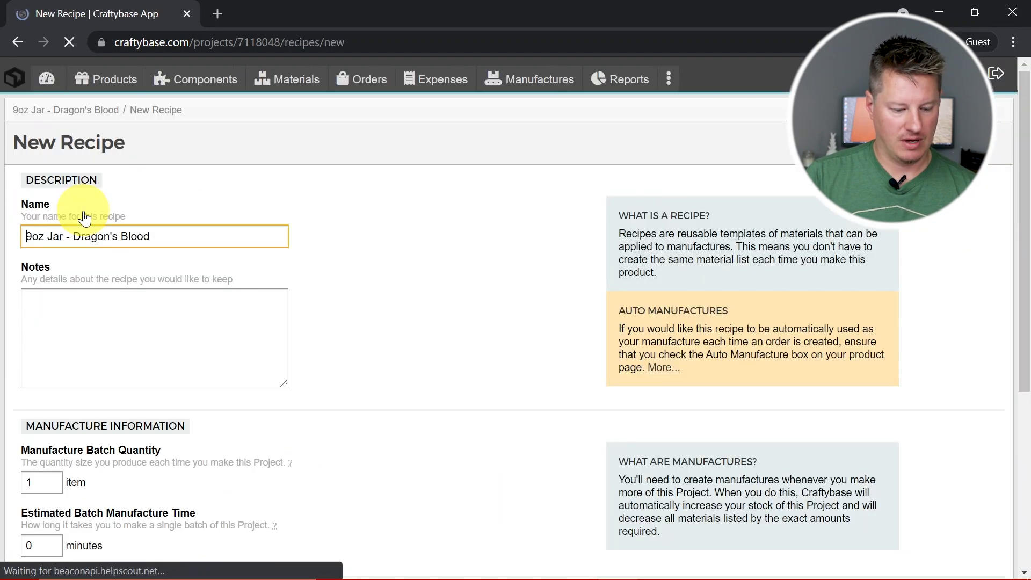
Review the new recipe form's description, notes, manufacture information and materials sections
{"action": "scroll", "coordinate": [384, 305], "scroll_direction": "down", "scroll_amount": 1}
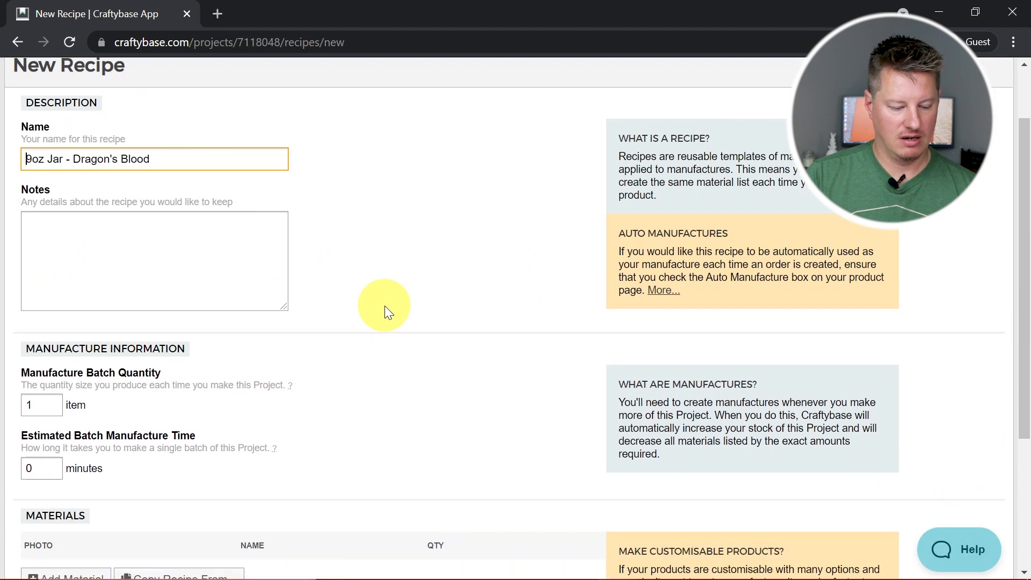
{"action": "scroll", "coordinate": [384, 305], "scroll_direction": "down", "scroll_amount": 2}
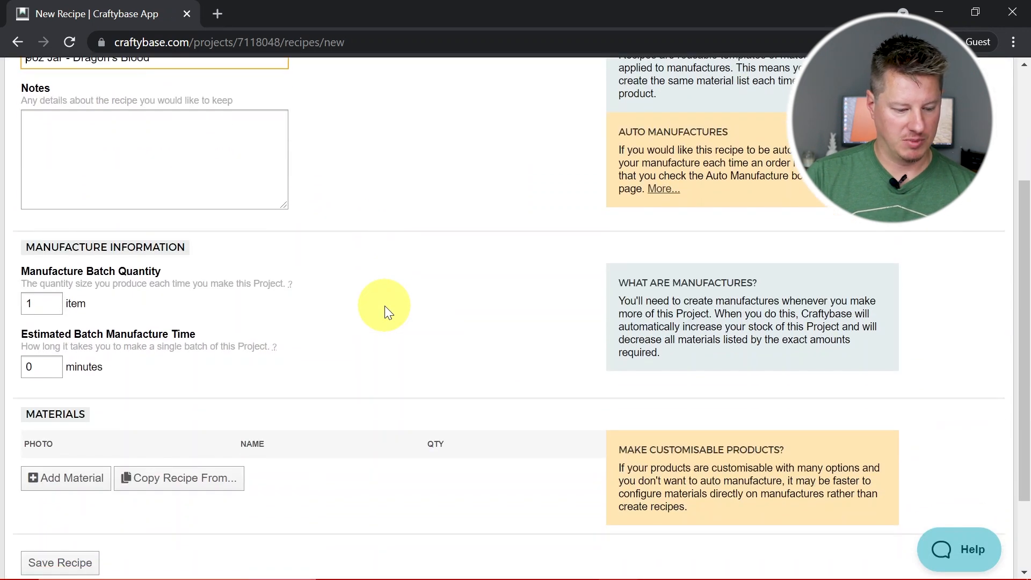
{"action": "left_click", "coordinate": [231, 182]}
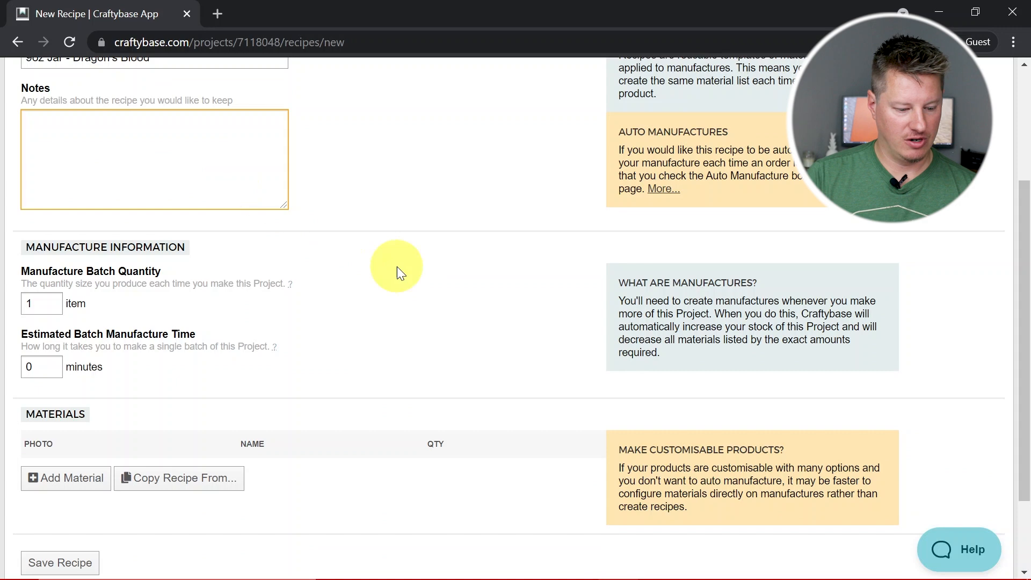
{"action": "scroll", "coordinate": [397, 267], "scroll_direction": "up", "scroll_amount": 3}
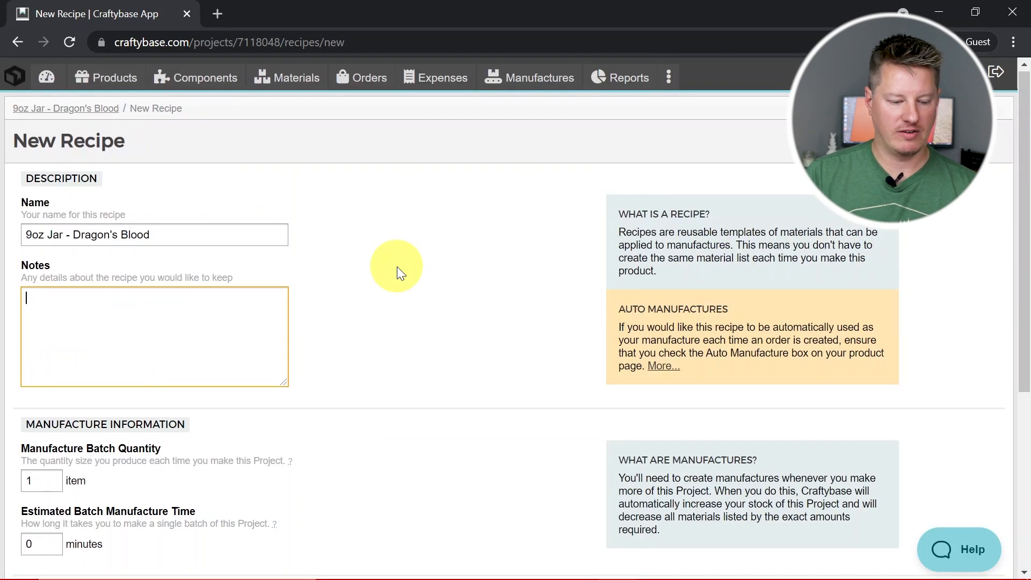
{"action": "scroll", "coordinate": [397, 266], "scroll_direction": "down", "scroll_amount": 4}
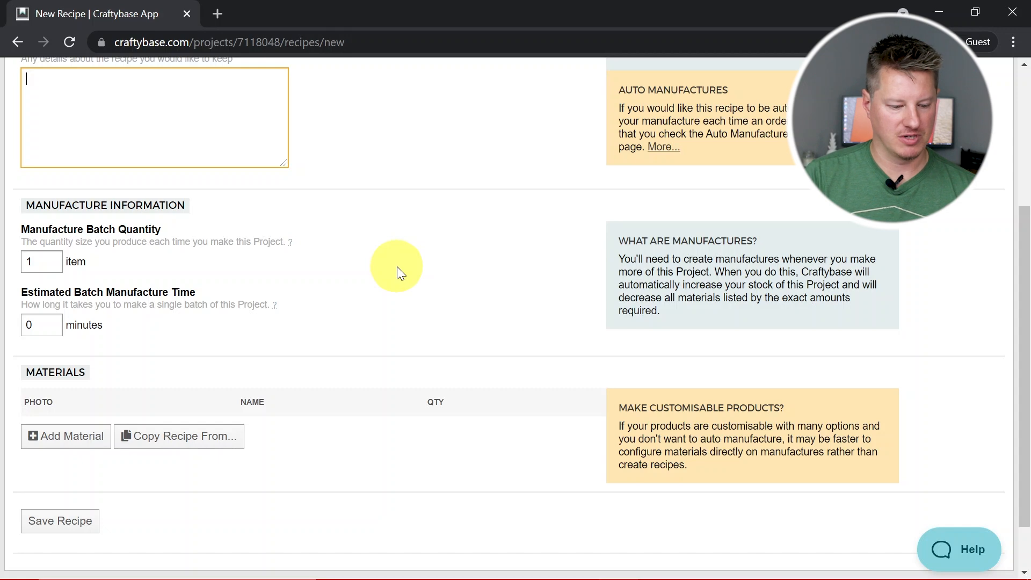
{"action": "scroll", "coordinate": [397, 266], "scroll_direction": "up", "scroll_amount": 4}
{"action": "scroll", "coordinate": [397, 266], "scroll_direction": "down", "scroll_amount": 3}
{"action": "scroll", "coordinate": [398, 266], "scroll_direction": "down", "scroll_amount": 1}
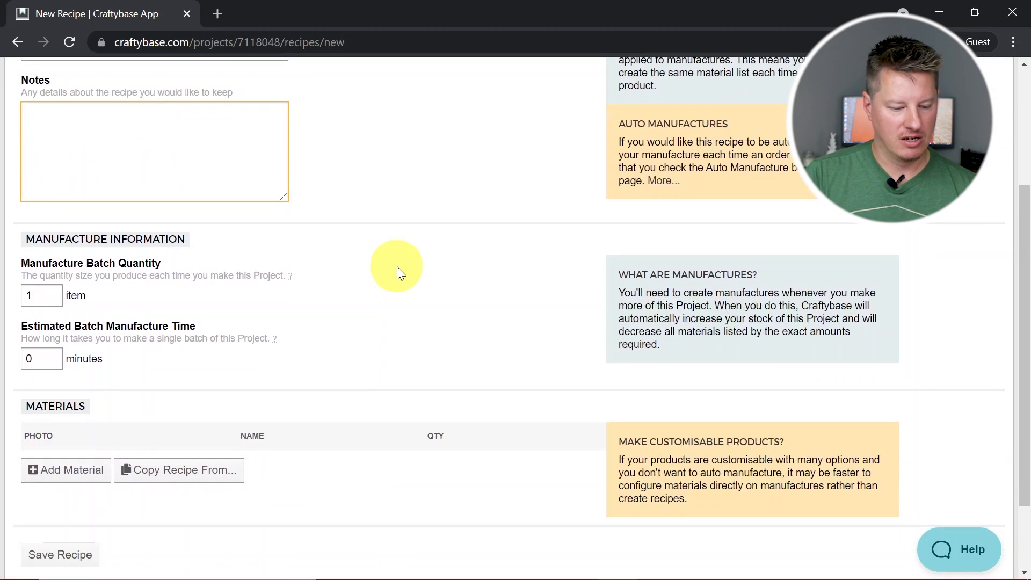
{"action": "scroll", "coordinate": [397, 266], "scroll_direction": "down", "scroll_amount": 2}
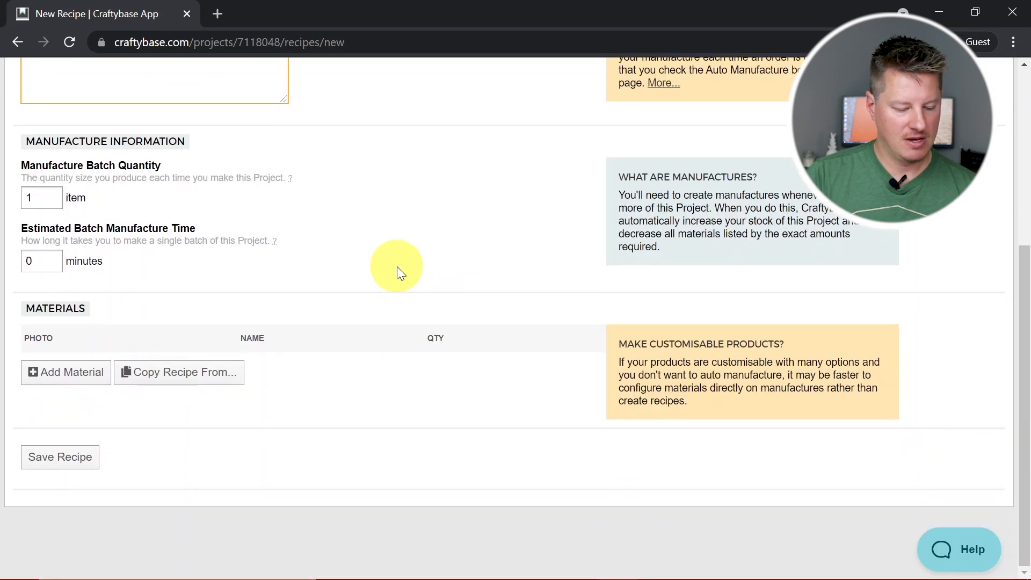
Try a manufacture batch quantity of 8 items, and restore it to 1
{"action": "left_click", "coordinate": [41, 199]}
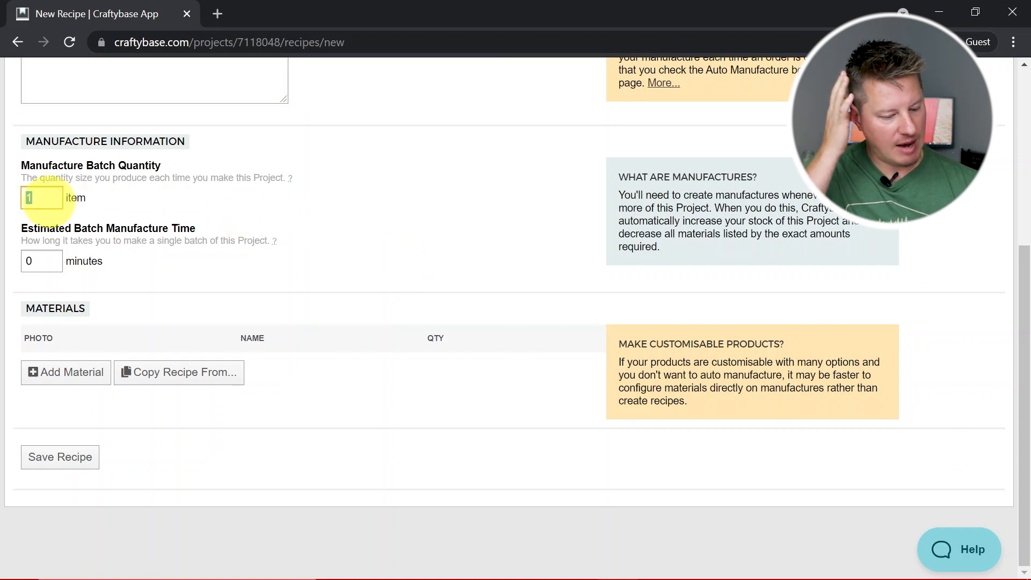
{"action": "type", "text": "8"}
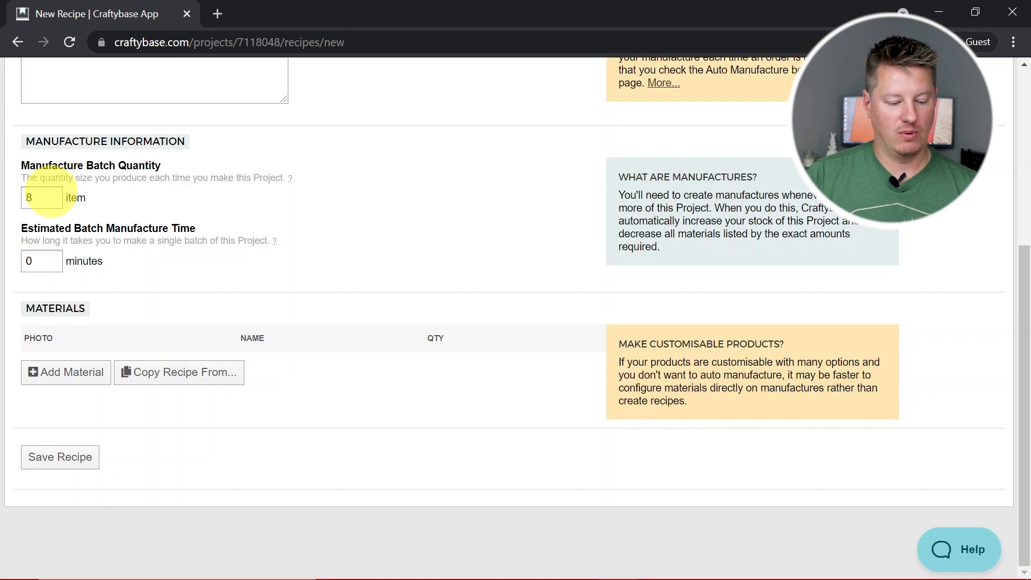
{"action": "left_click_drag", "start_coordinate": [51, 193], "coordinate": [2, 189]}
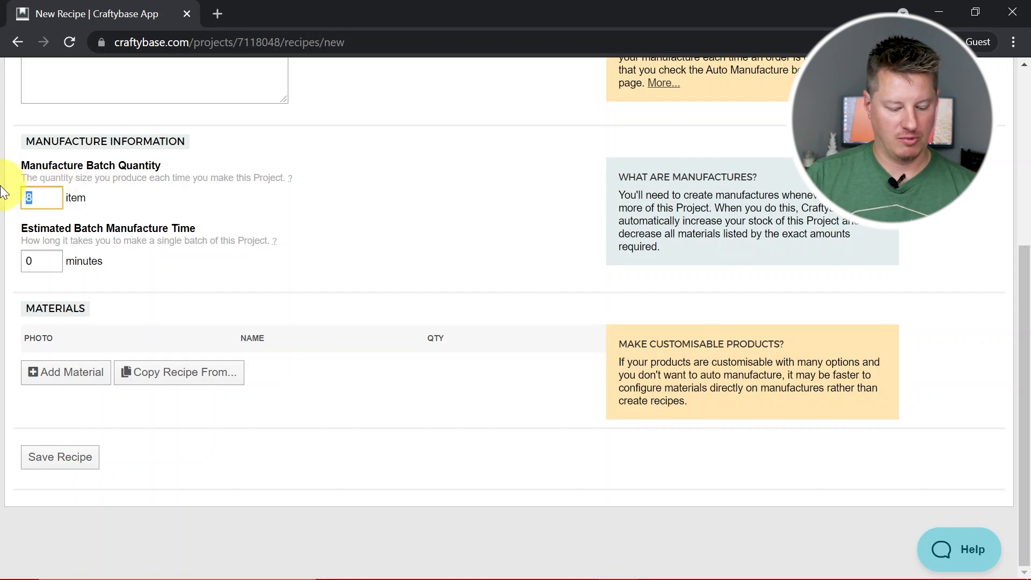
{"action": "type", "text": "1"}
{"action": "left_click", "coordinate": [318, 202]}
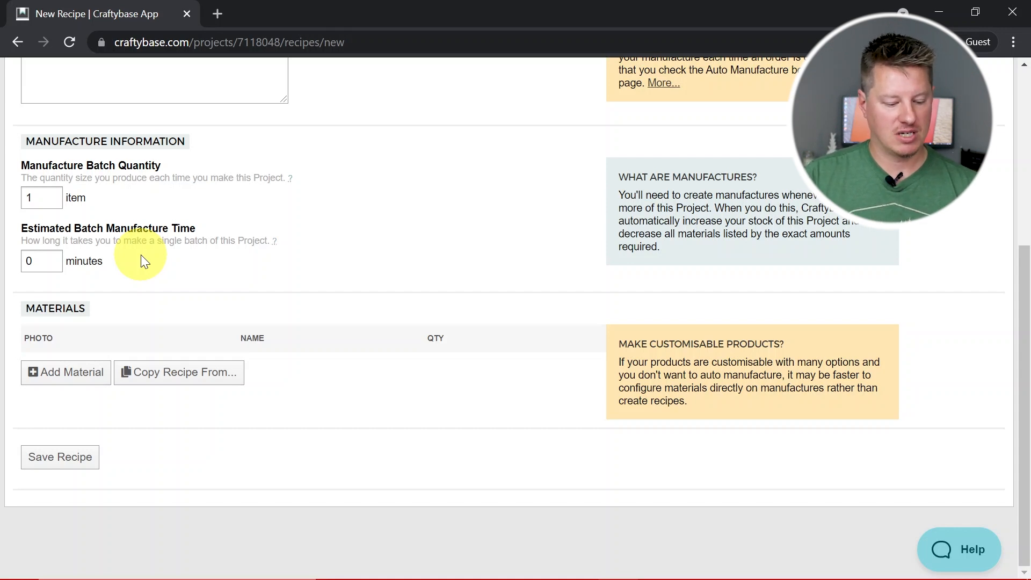
Add the material Straight Sided Round Jar 9oz to the recipe with a quantity of 1 item
{"action": "left_click", "coordinate": [87, 379]}
{"action": "scroll", "coordinate": [460, 418], "scroll_direction": "down", "scroll_amount": 1}
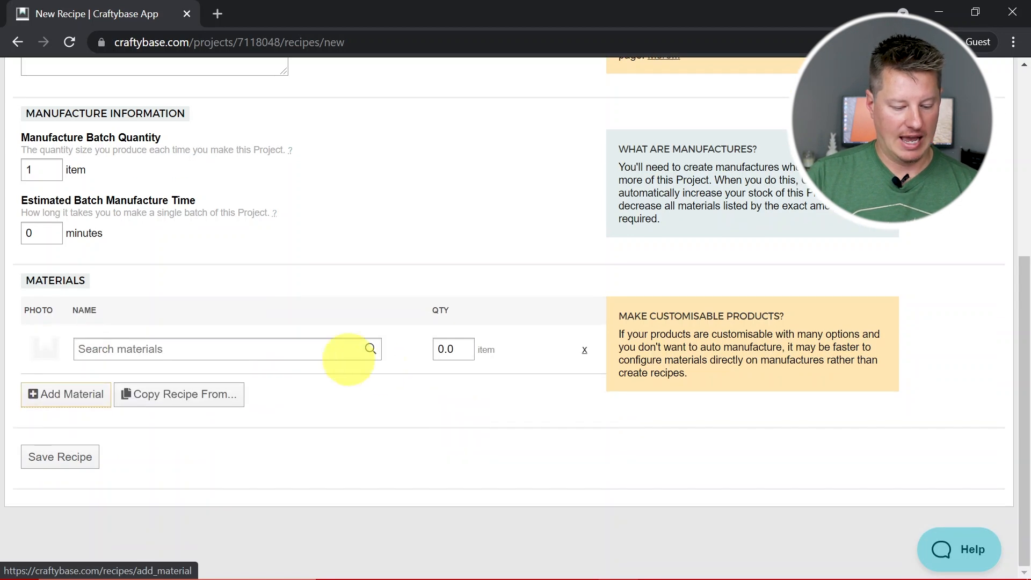
{"action": "left_click", "coordinate": [282, 357]}
{"action": "type", "text": "9oz jar"}
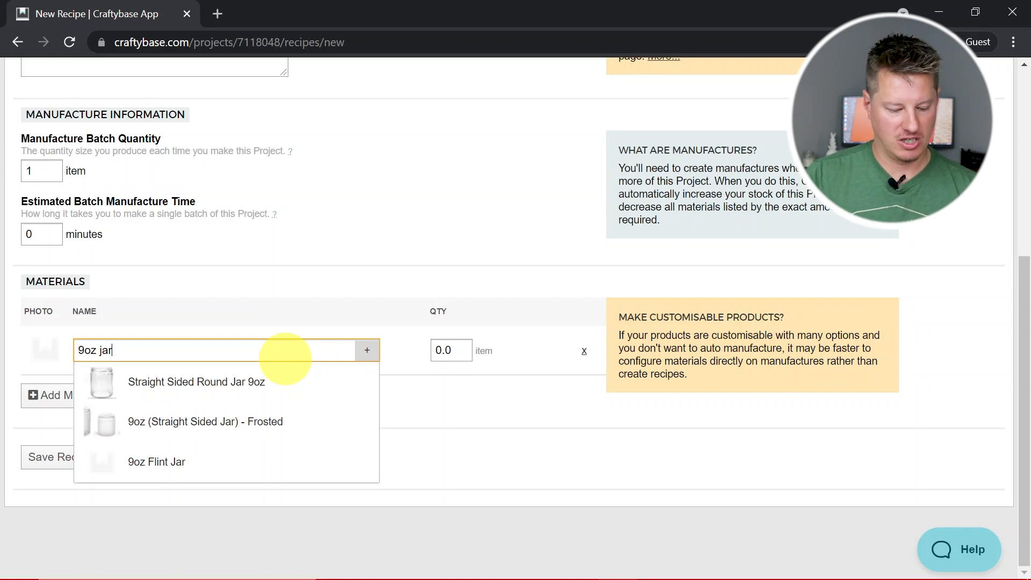
{"action": "left_click", "coordinate": [263, 381]}
{"action": "left_click", "coordinate": [453, 350]}
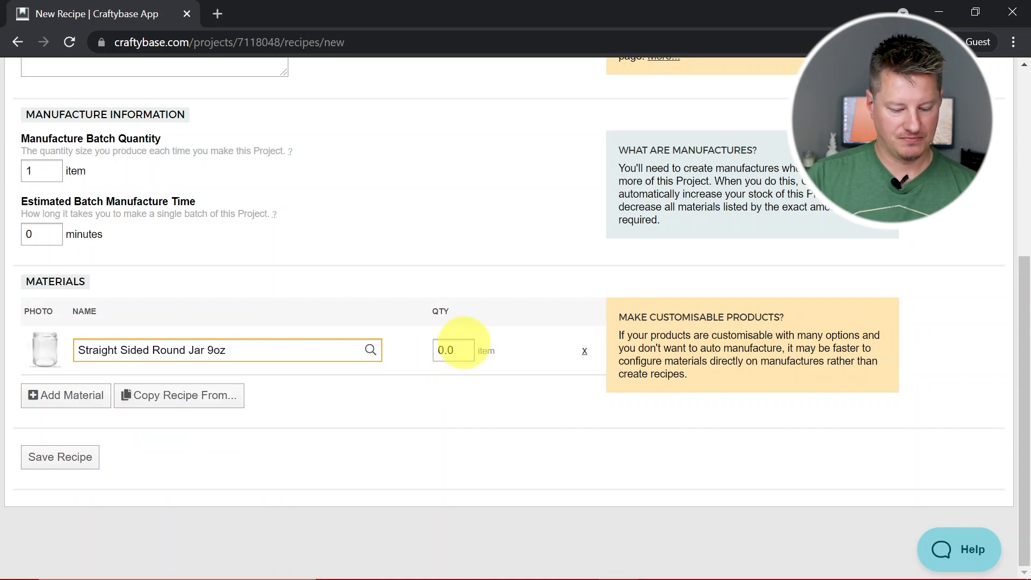
{"action": "type", "text": "1"}
{"action": "key", "text": "Tab"}
{"action": "key", "text": "Tab"}
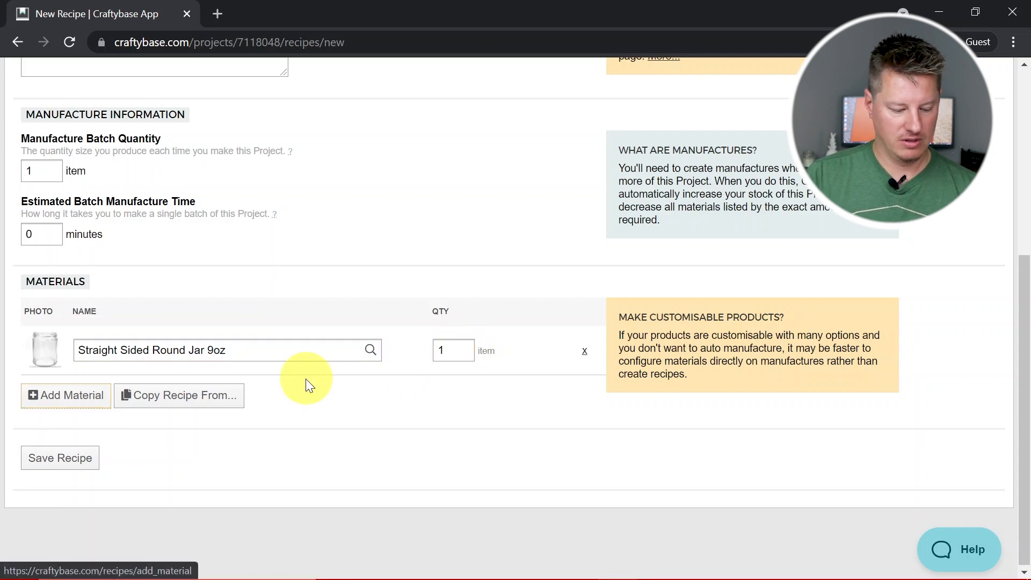
Add the wax Soypour 1280 / Pro Blend 600 as a second recipe material with a quantity of 6.5 oz
{"action": "key", "text": "Return"}
{"action": "left_click", "coordinate": [127, 399]}
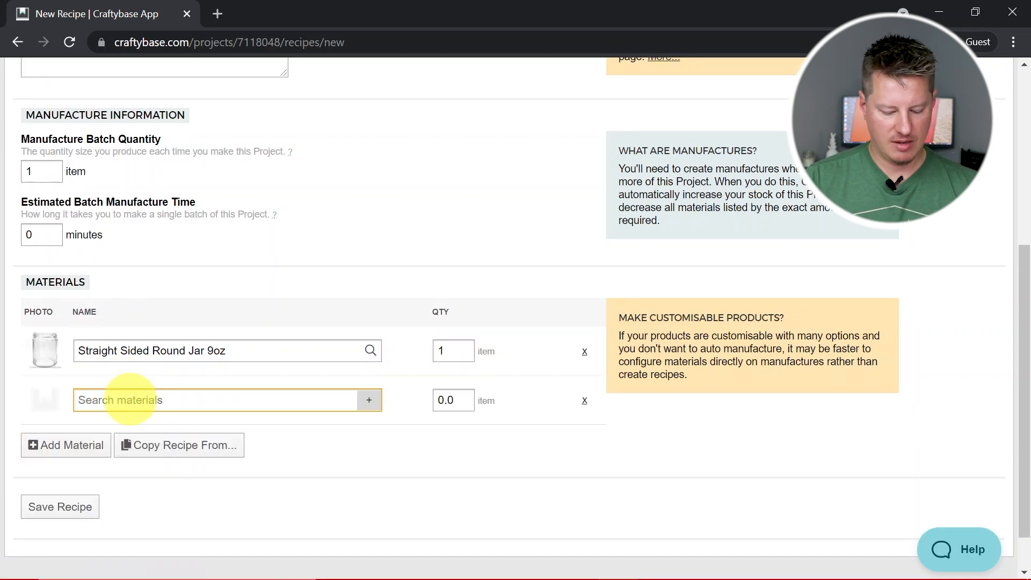
{"action": "type", "text": "600"}
{"action": "left_click", "coordinate": [226, 421]}
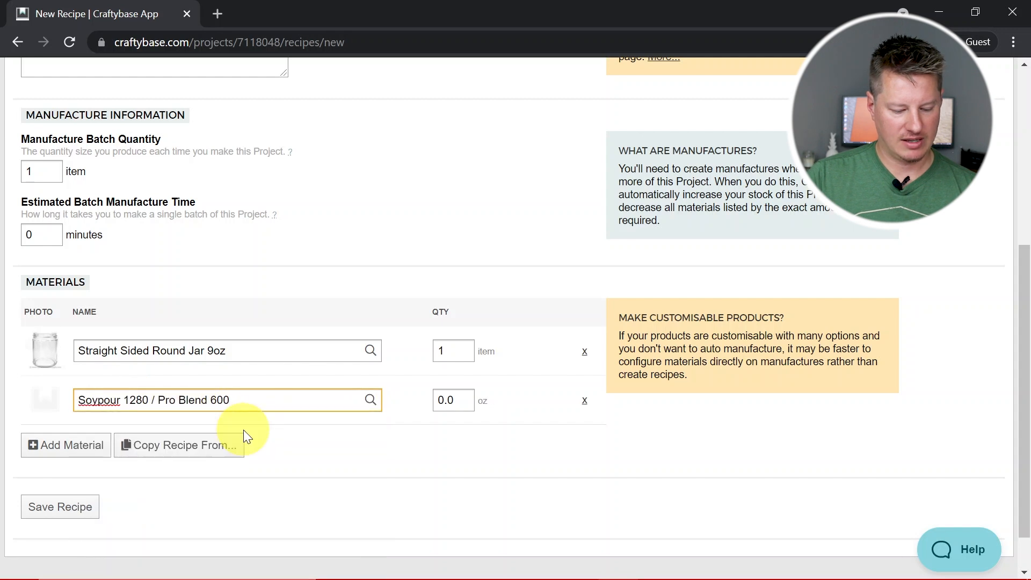
{"action": "left_click", "coordinate": [452, 399]}
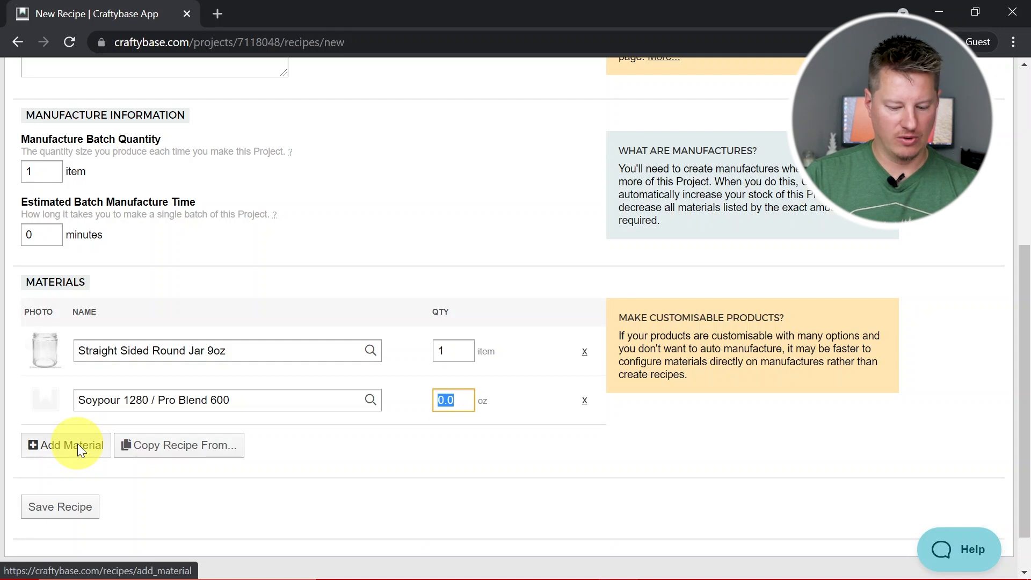
{"action": "type", "text": "6.5"}
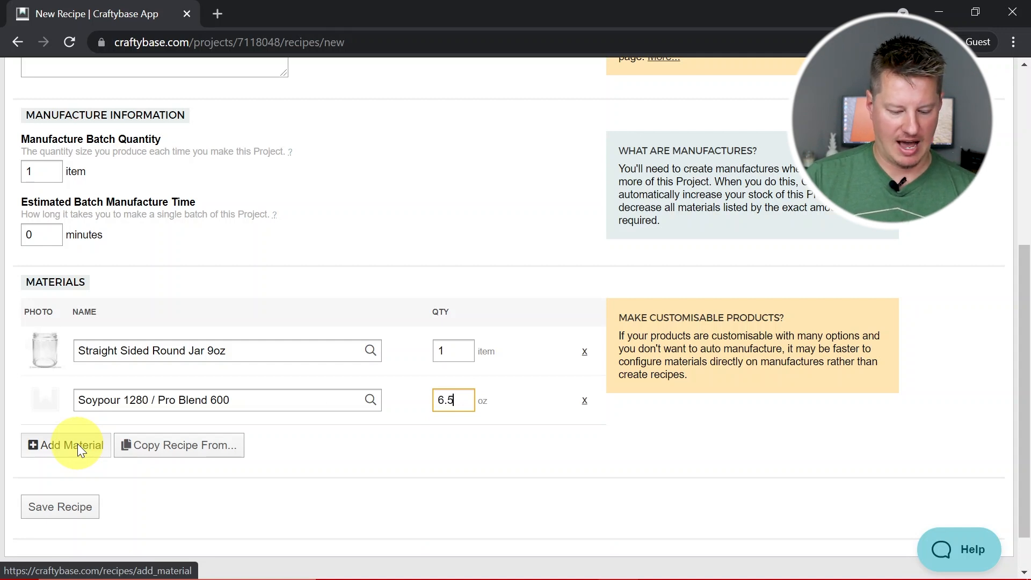
{"action": "left_click", "coordinate": [426, 483]}
Switch to Calculator, compute 7 ÷ 1.09 and 7 − 6.4 for the wax and fragrance amounts, and close it
{"action": "scroll", "coordinate": [376, 446], "scroll_direction": "down", "scroll_amount": 1}
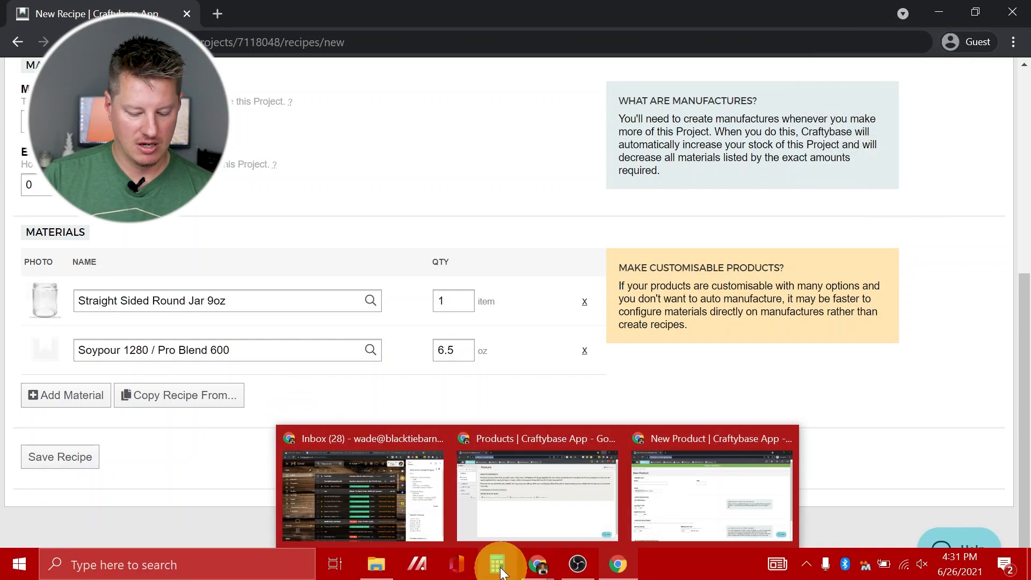
{"action": "left_click", "coordinate": [497, 564]}
{"action": "left_click_drag", "start_coordinate": [183, 70], "coordinate": [701, 52]}
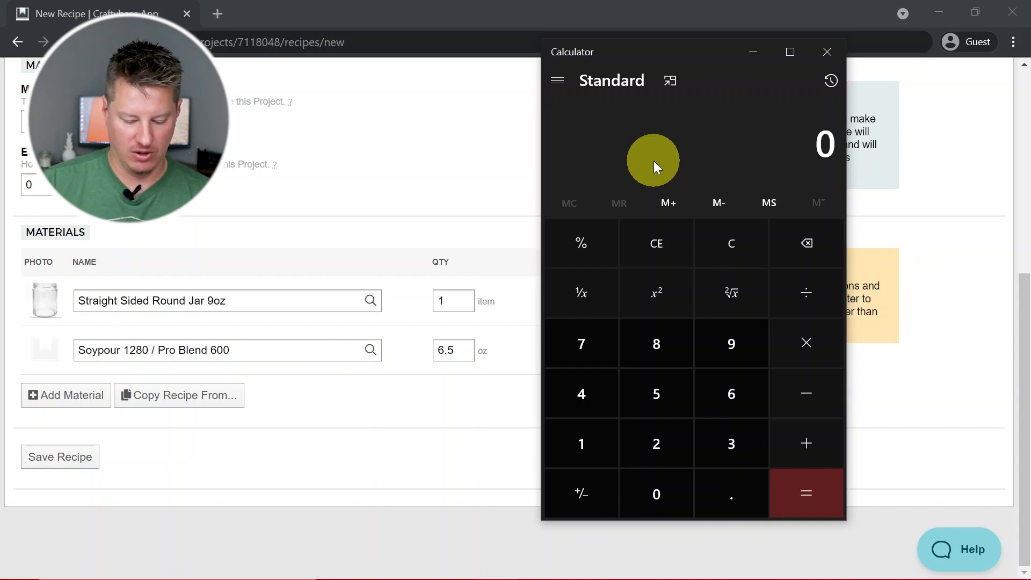
{"action": "type", "text": "7/1.09"}
{"action": "key", "text": "Return"}
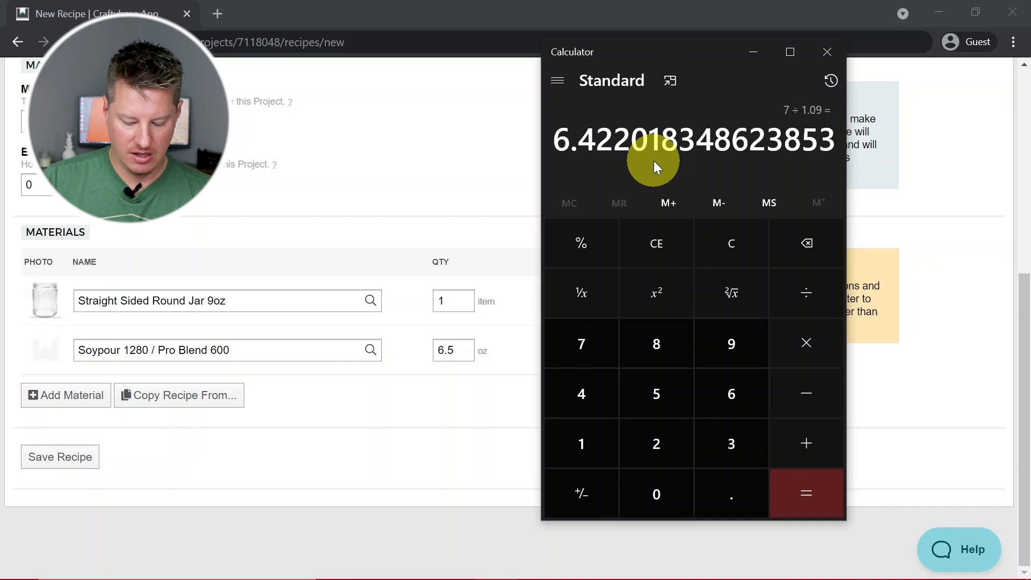
{"action": "type", "text": "7 - 6.4"}
{"action": "key", "text": "Return"}
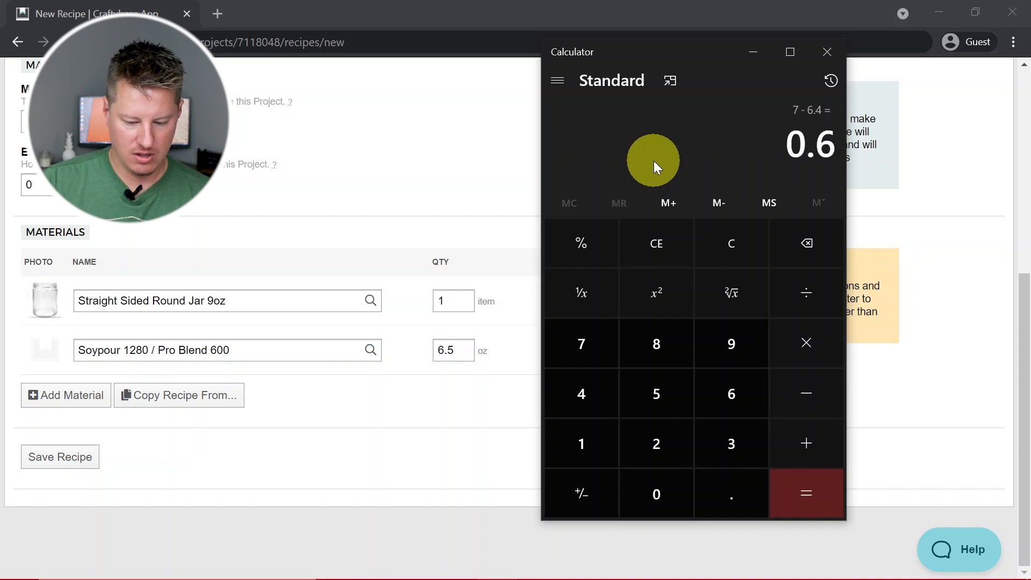
{"action": "left_click", "coordinate": [832, 57]}
Change the Soypour 1280 / Pro Blend 600 quantity in the recipe to 6.4 oz
{"action": "left_click", "coordinate": [461, 355]}
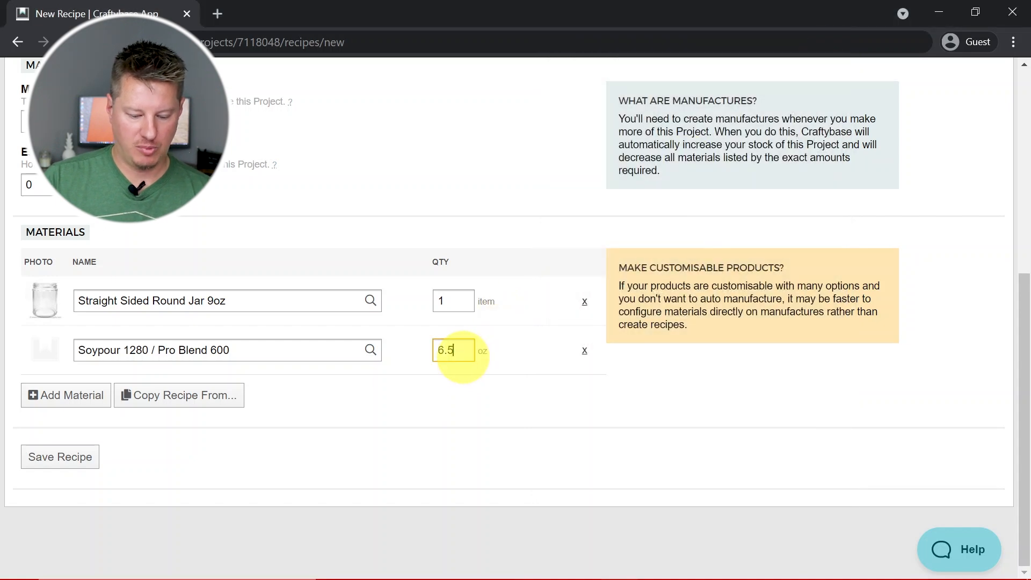
{"action": "key", "text": "BackSpace"}
{"action": "type", "text": "4"}
{"action": "left_click", "coordinate": [456, 382]}
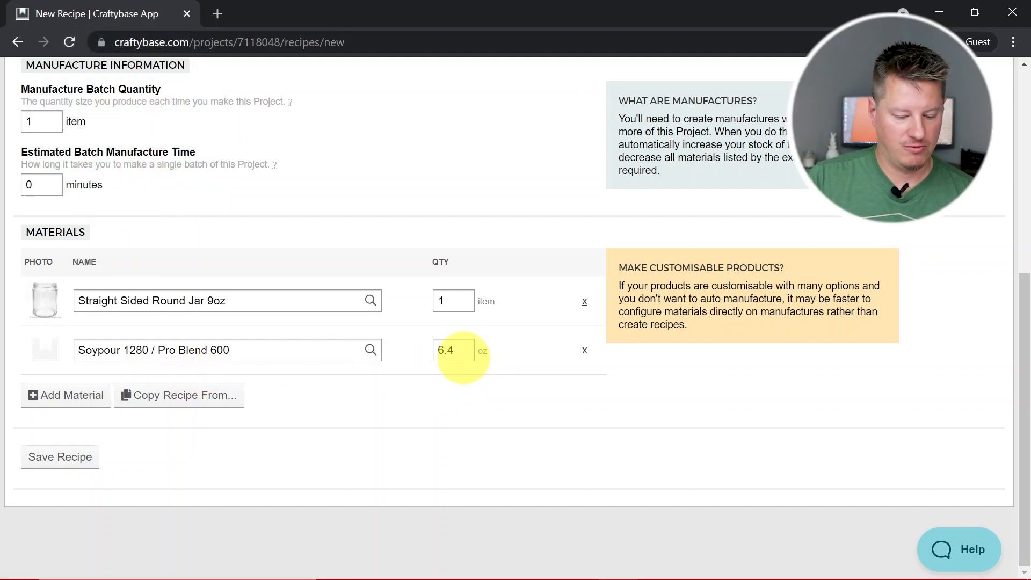
Add the fragrance Dragon's Blood (NG) to the recipe with a quantity of .6 oz
{"action": "left_click", "coordinate": [75, 395]}
{"action": "left_click", "coordinate": [100, 397]}
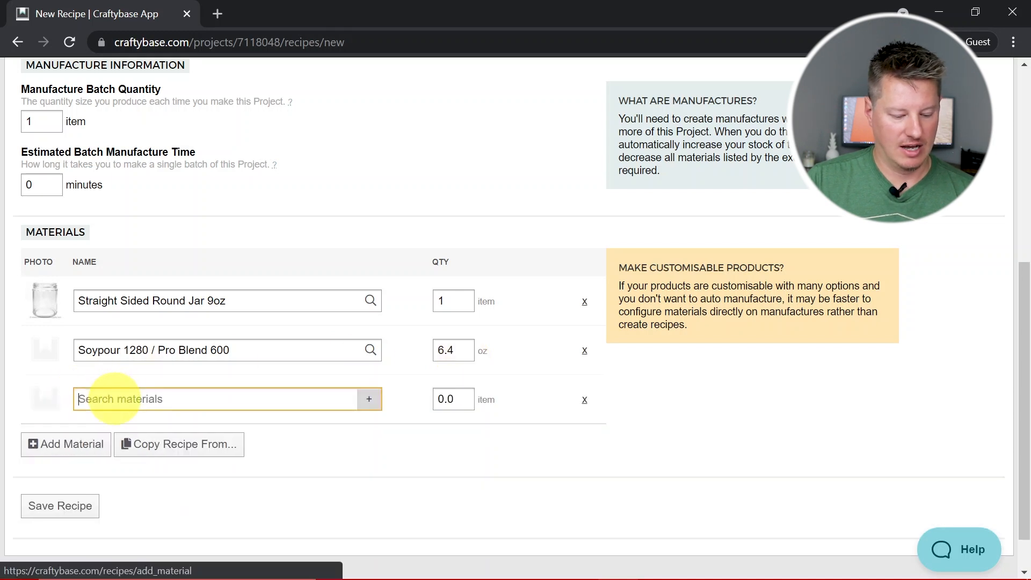
{"action": "type", "text": "dragon"}
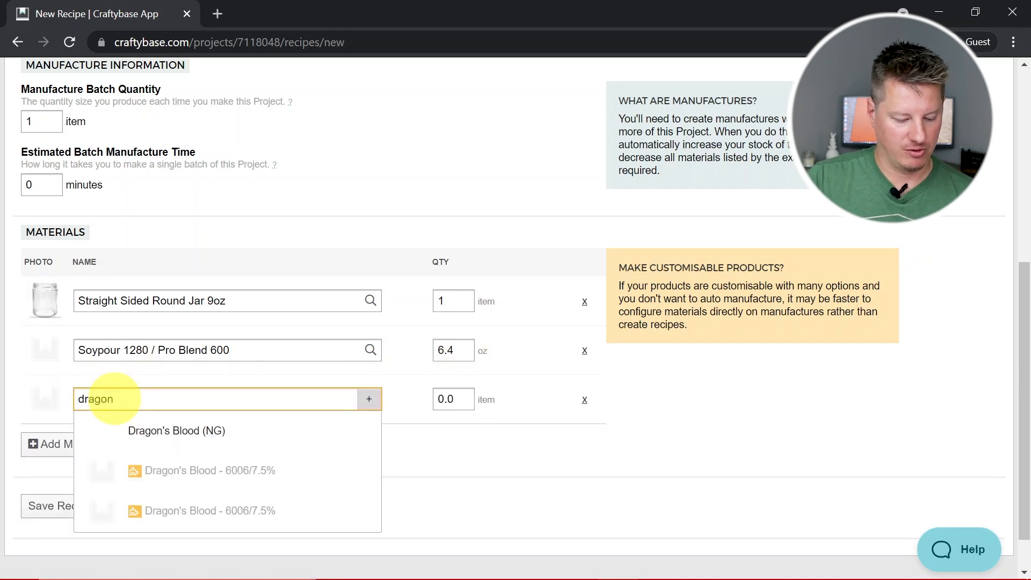
{"action": "left_click", "coordinate": [204, 429]}
{"action": "left_click", "coordinate": [468, 397]}
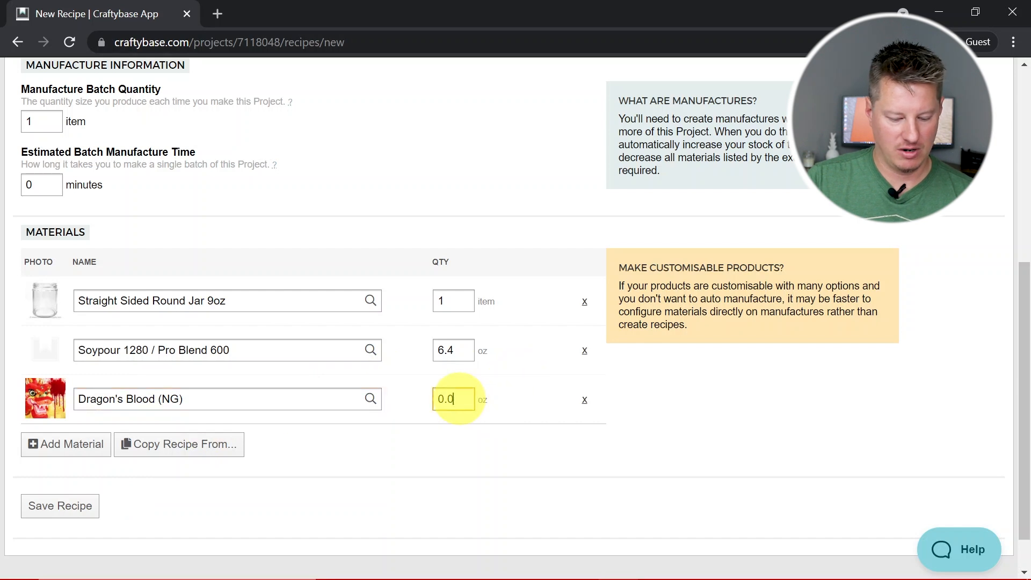
{"action": "left_click", "coordinate": [420, 451]}
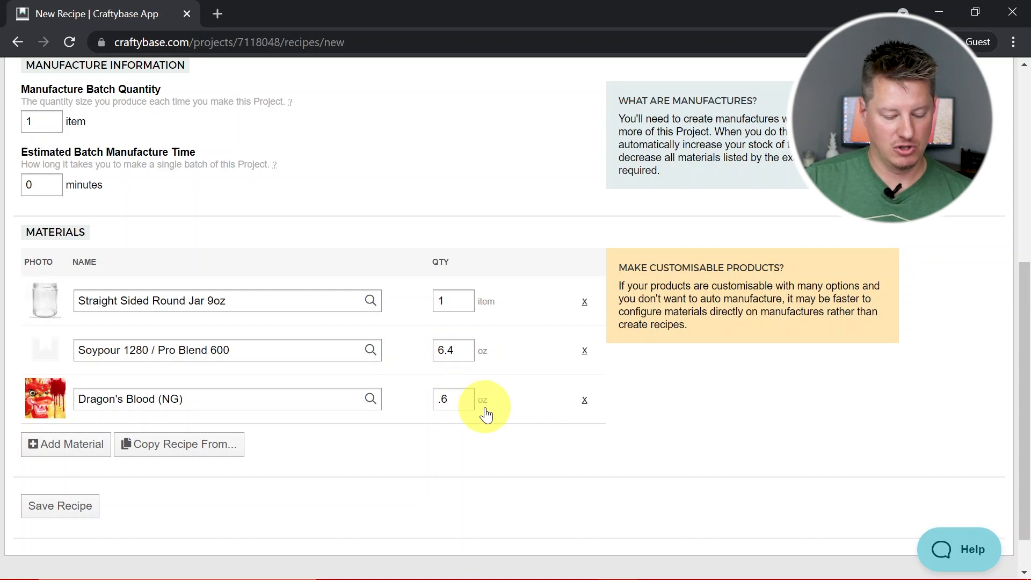
Add the wick Premier-735 (6") to the recipe materials with a quantity of 1 item
{"action": "scroll", "coordinate": [356, 444], "scroll_direction": "down", "scroll_amount": 1}
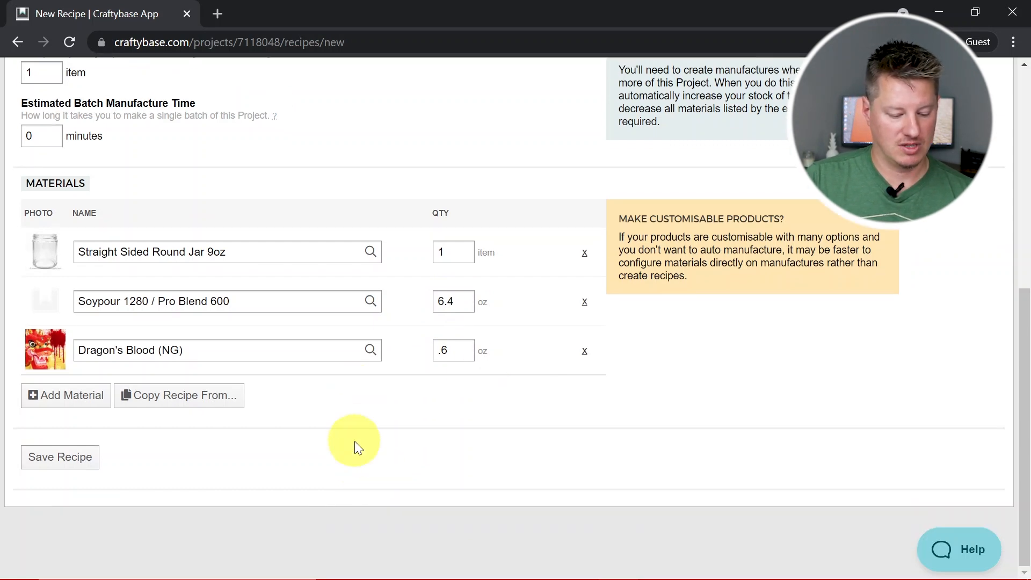
{"action": "left_click", "coordinate": [91, 394]}
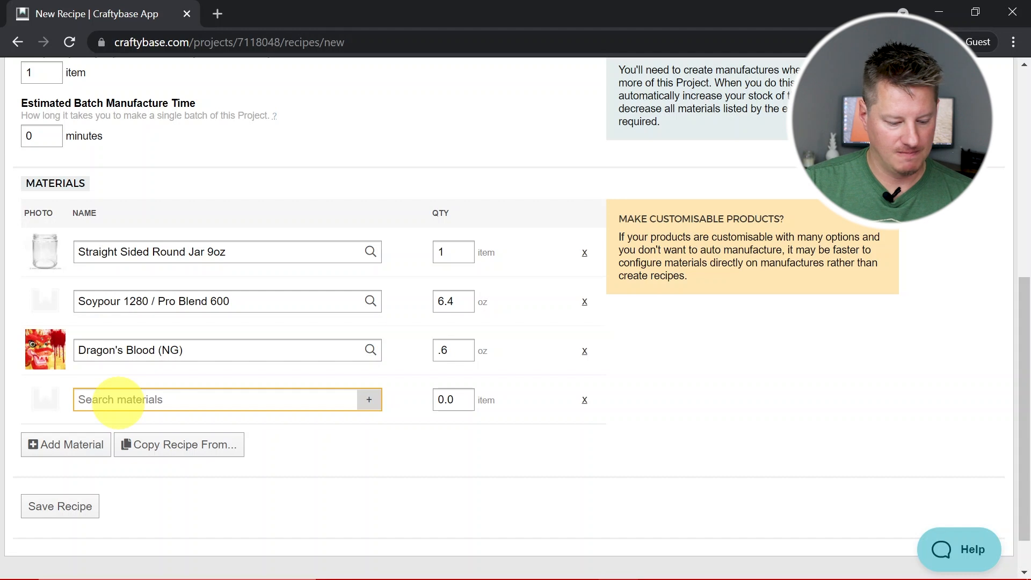
{"action": "type", "text": "premier"}
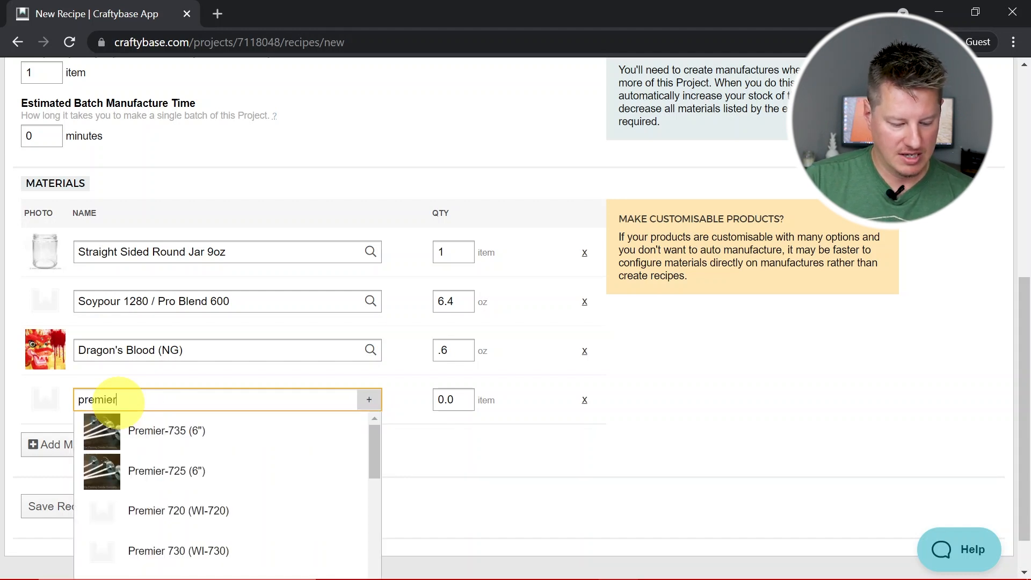
{"action": "left_click", "coordinate": [231, 428]}
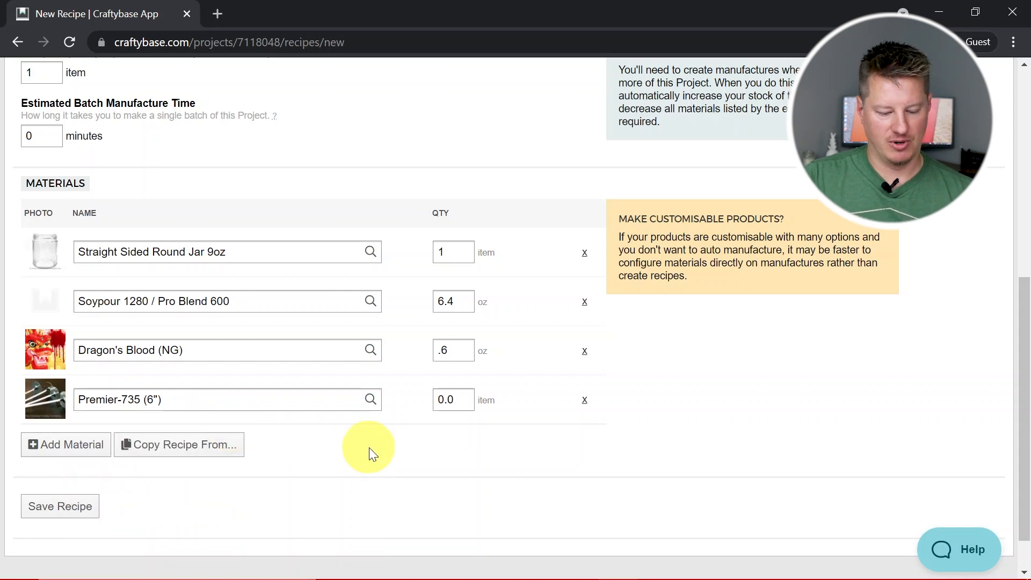
{"action": "left_click", "coordinate": [454, 399]}
{"action": "type", "text": "1"}
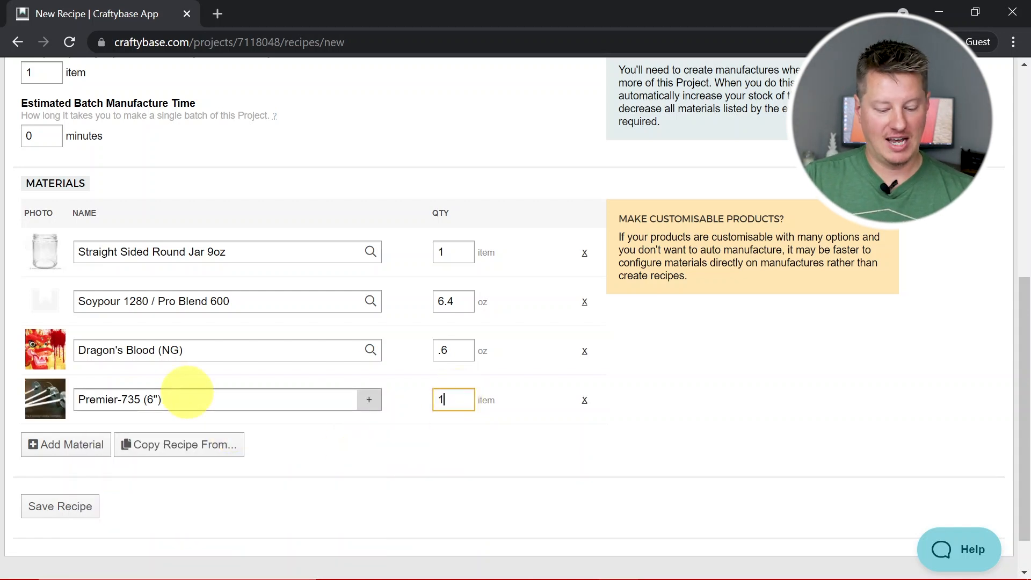
{"action": "left_click", "coordinate": [405, 442]}
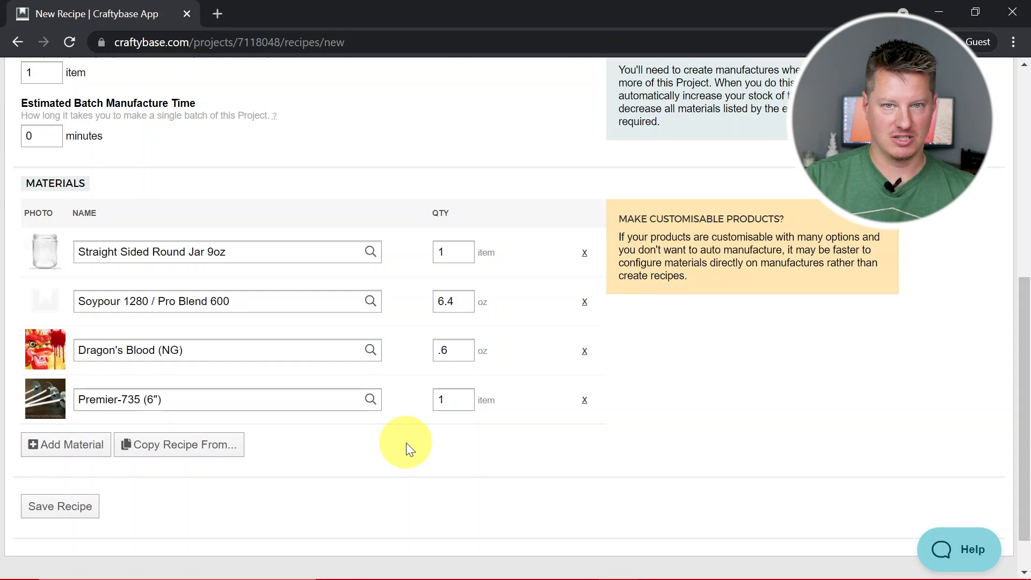
Add the material Wick Stickers (Large) to the recipe with a quantity of 1 item
{"action": "scroll", "coordinate": [406, 442], "scroll_direction": "down", "scroll_amount": 2}
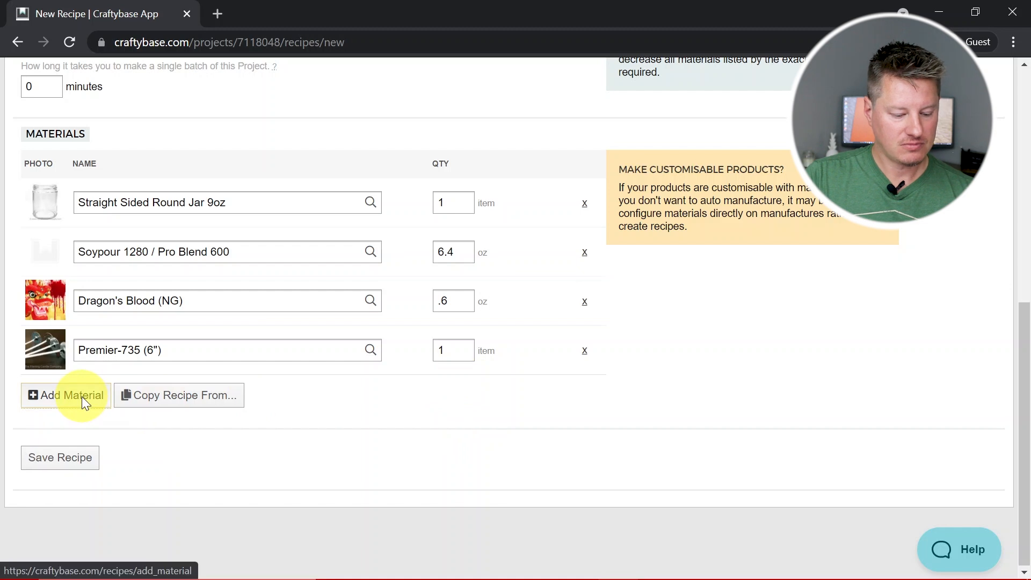
{"action": "left_click", "coordinate": [84, 400]}
{"action": "left_click", "coordinate": [83, 400]}
{"action": "type", "text": "wick stick"}
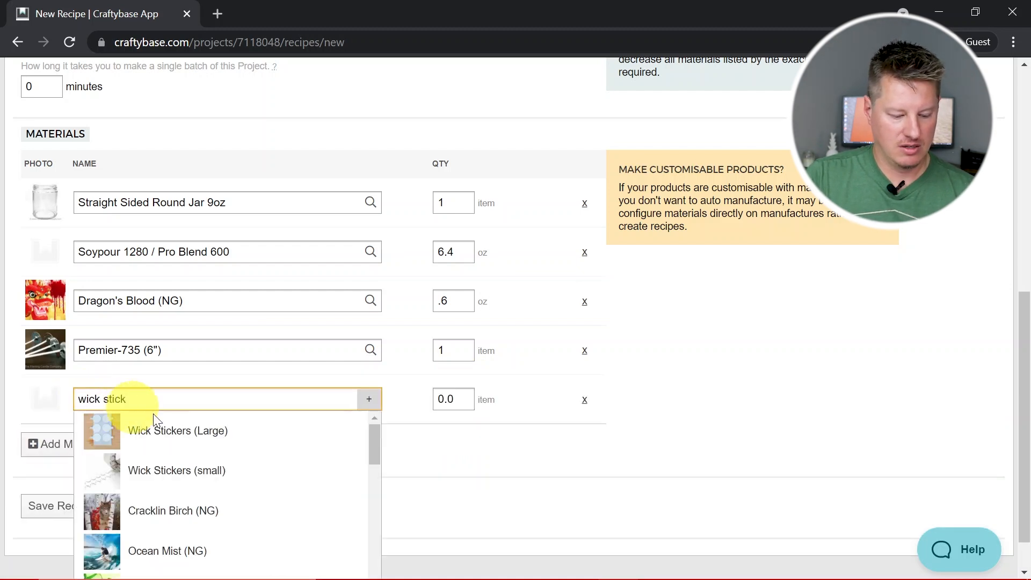
{"action": "left_click", "coordinate": [156, 427]}
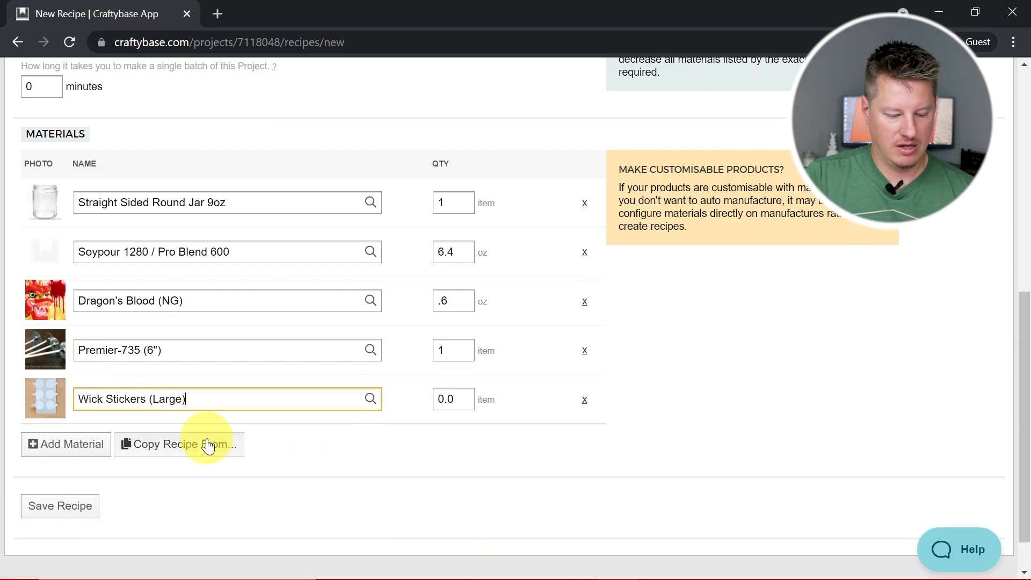
{"action": "left_click", "coordinate": [450, 397]}
{"action": "type", "text": "1"}
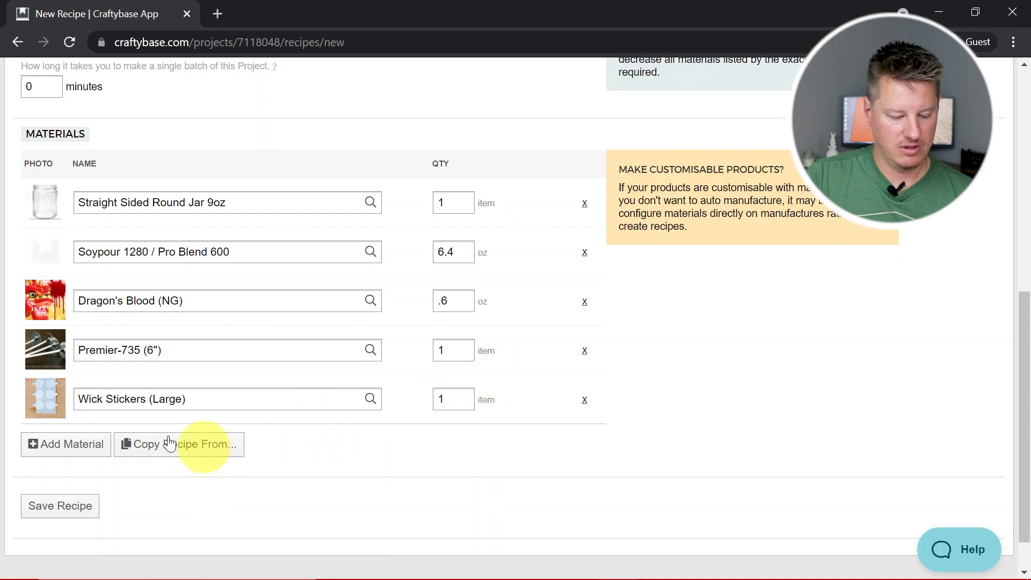
Add the material Waring Labels - 2" (CS) to the recipe with a quantity of 1 label
{"action": "left_click", "coordinate": [89, 444]}
{"action": "type", "text": "warning"}
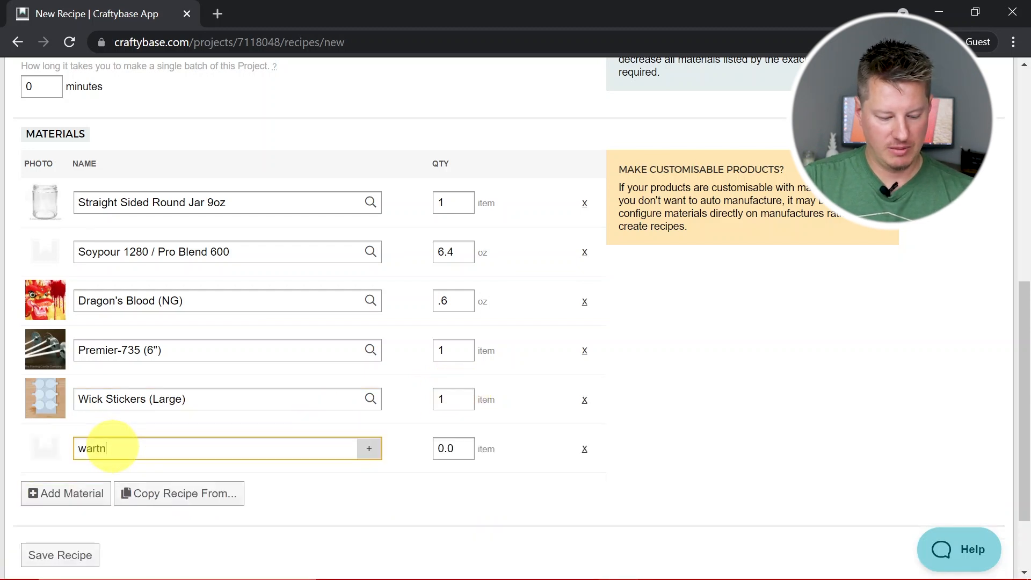
{"action": "key", "text": "BackSpace"}
{"action": "key", "text": "BackSpace"}
{"action": "type", "text": "ng labels - Wax Melts - Square 1.75x1.5"}
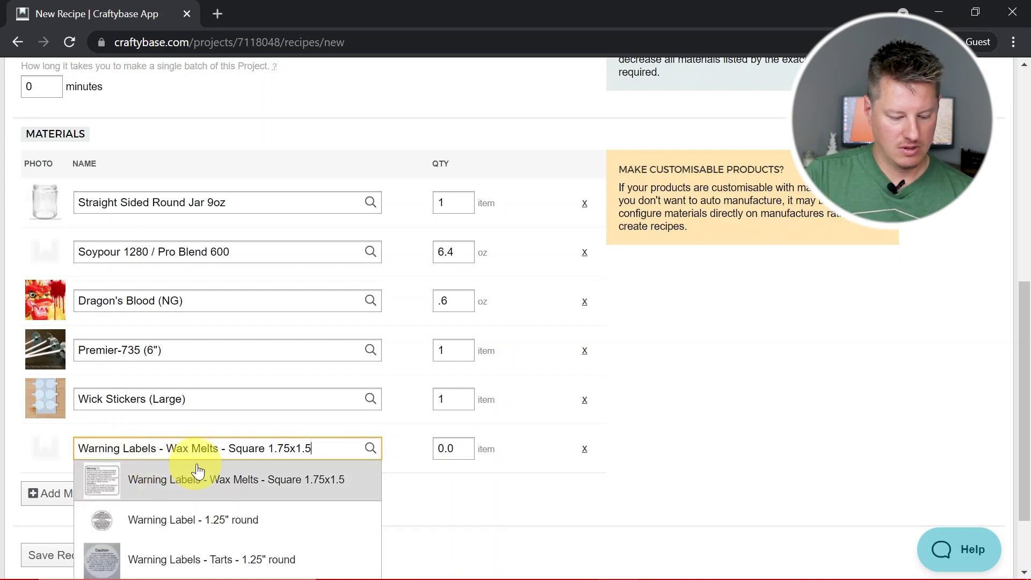
{"action": "scroll", "coordinate": [299, 492], "scroll_direction": "down", "scroll_amount": 2}
{"action": "left_click", "coordinate": [293, 502]}
{"action": "left_click", "coordinate": [463, 348]}
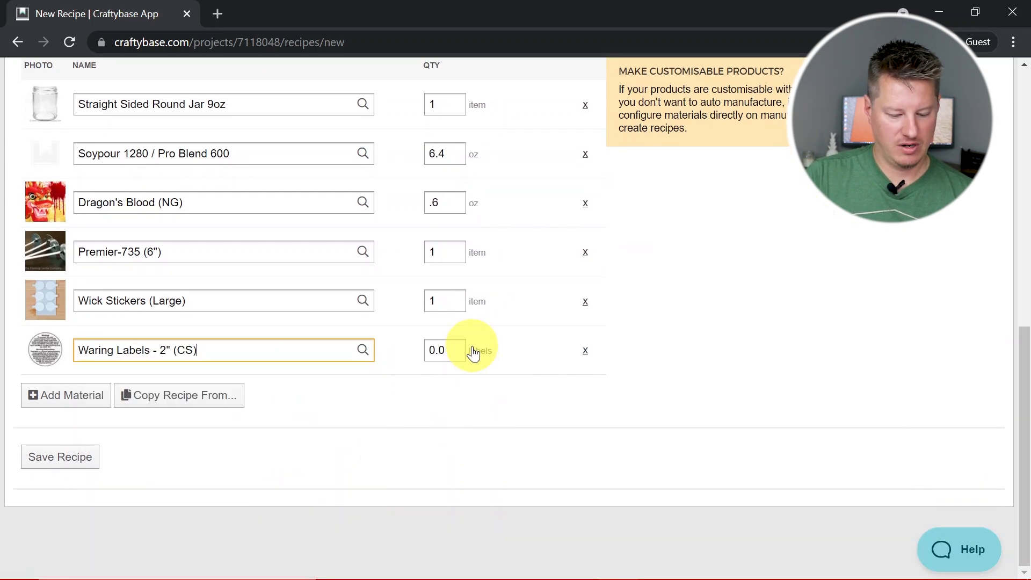
{"action": "type", "text": "1"}
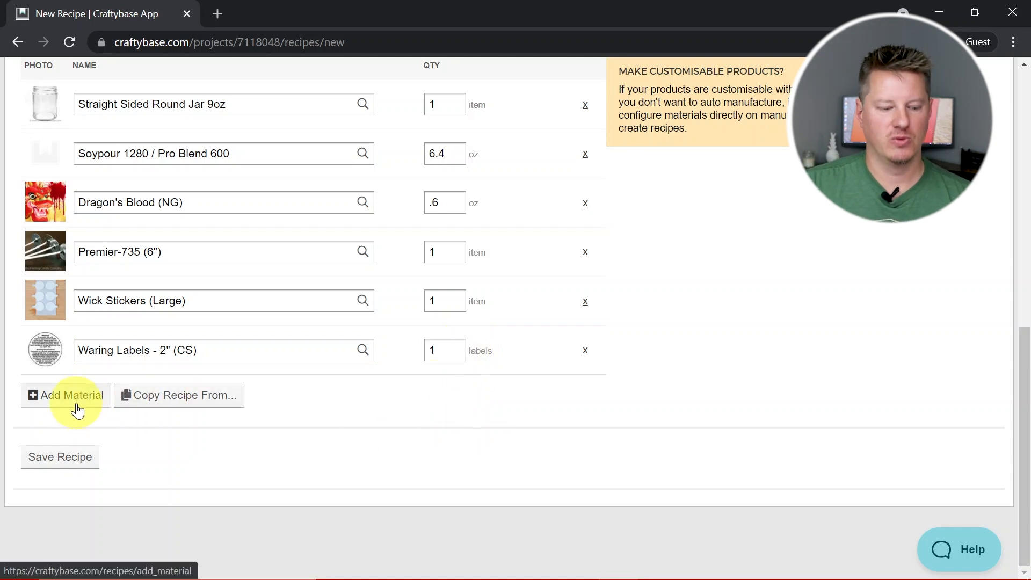
Add the lid Metal Twist Lid Black #70 to the recipe with a quantity of 1 item
{"action": "left_click", "coordinate": [78, 409]}
{"action": "left_click", "coordinate": [161, 398]}
{"action": "type", "text": "black llid"}
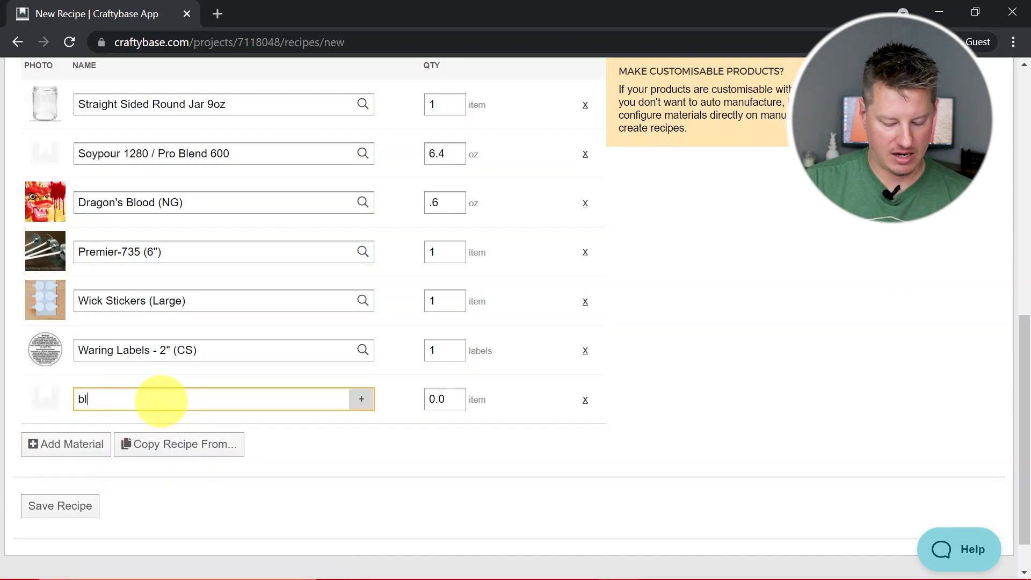
{"action": "key", "text": "BackSpace"}
{"action": "key", "text": "BackSpace"}
{"action": "key", "text": "BackSpace"}
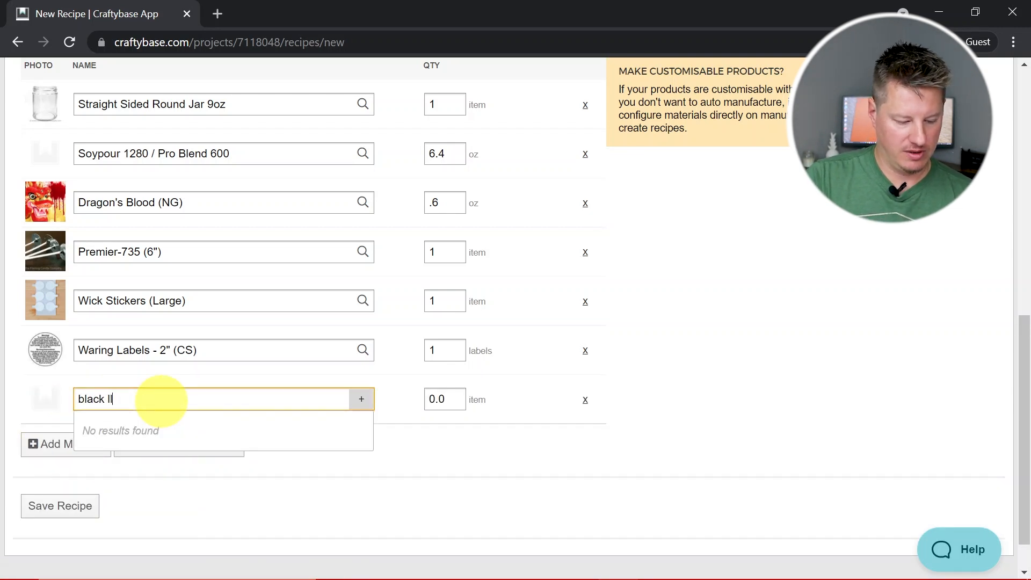
{"action": "type", "text": "id 75x10mm"}
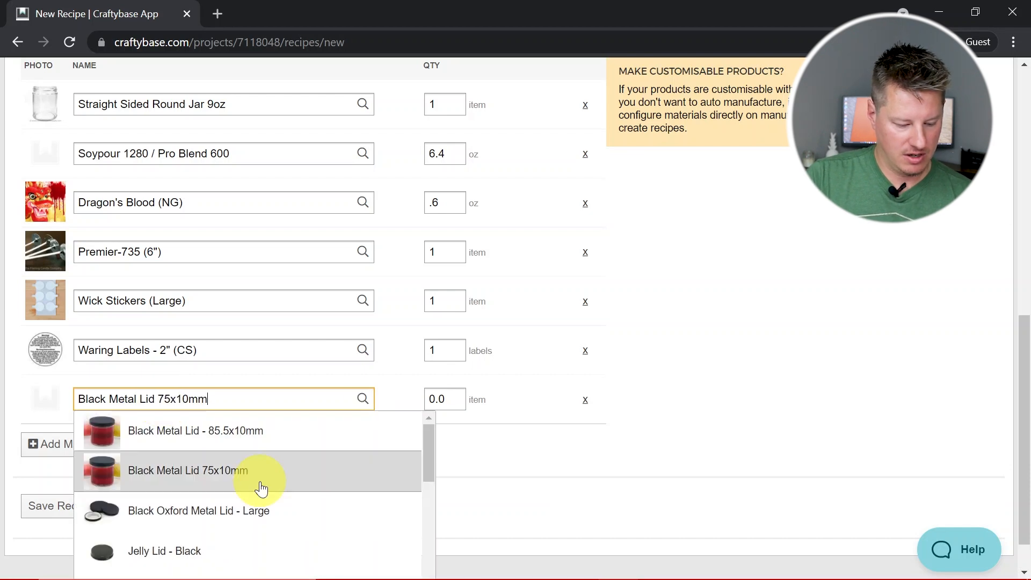
{"action": "scroll", "coordinate": [262, 489], "scroll_direction": "down", "scroll_amount": 2}
{"action": "scroll", "coordinate": [262, 487], "scroll_direction": "down", "scroll_amount": 3}
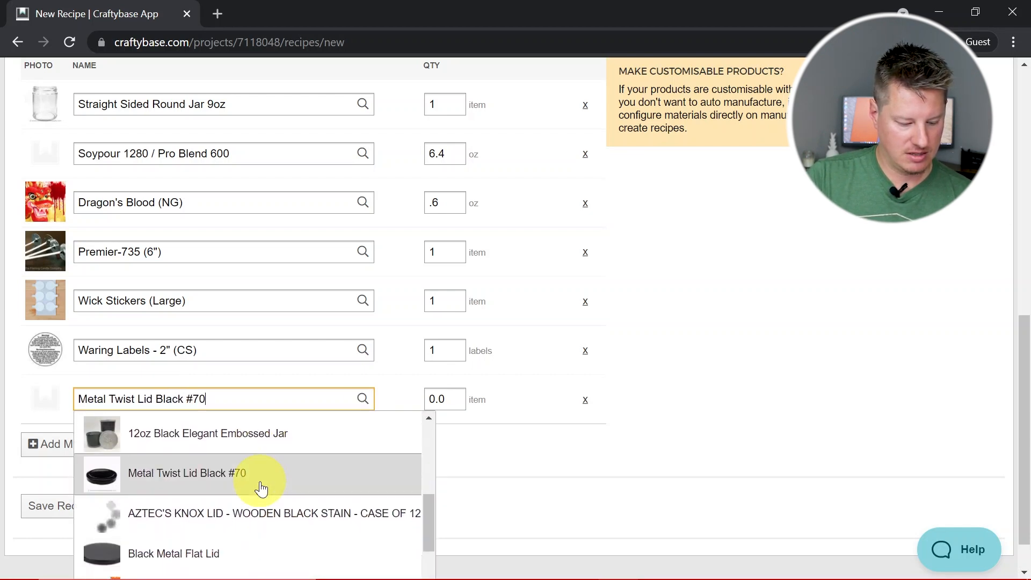
{"action": "left_click", "coordinate": [260, 486]}
{"action": "left_click", "coordinate": [440, 392]}
{"action": "type", "text": "1"}
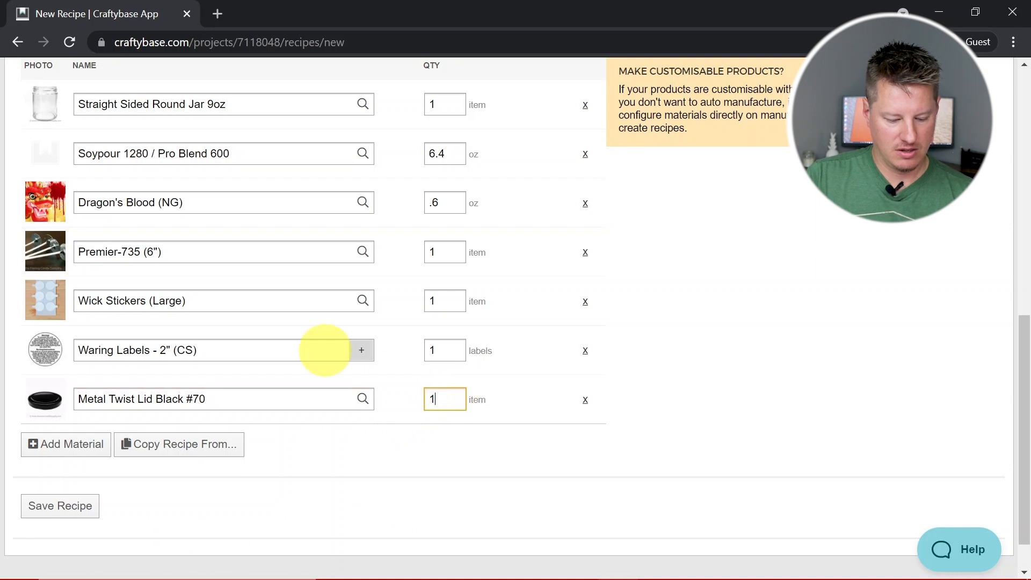
Add the material Liquid Dye - Red (CS) to the recipe with a quantity of 5 drops
{"action": "scroll", "coordinate": [403, 460], "scroll_direction": "down", "scroll_amount": 1}
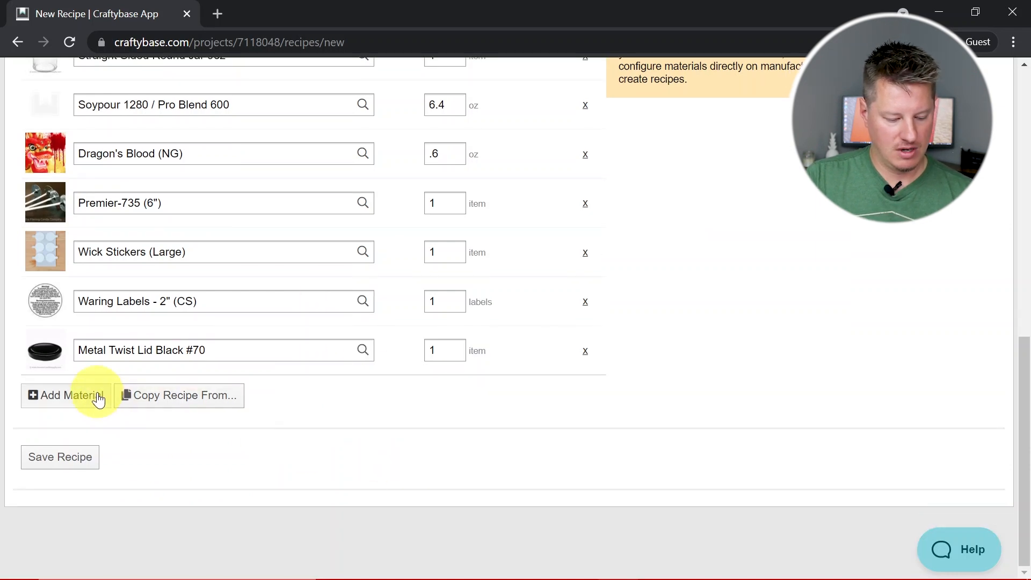
{"action": "left_click", "coordinate": [81, 395]}
{"action": "left_click", "coordinate": [262, 402]}
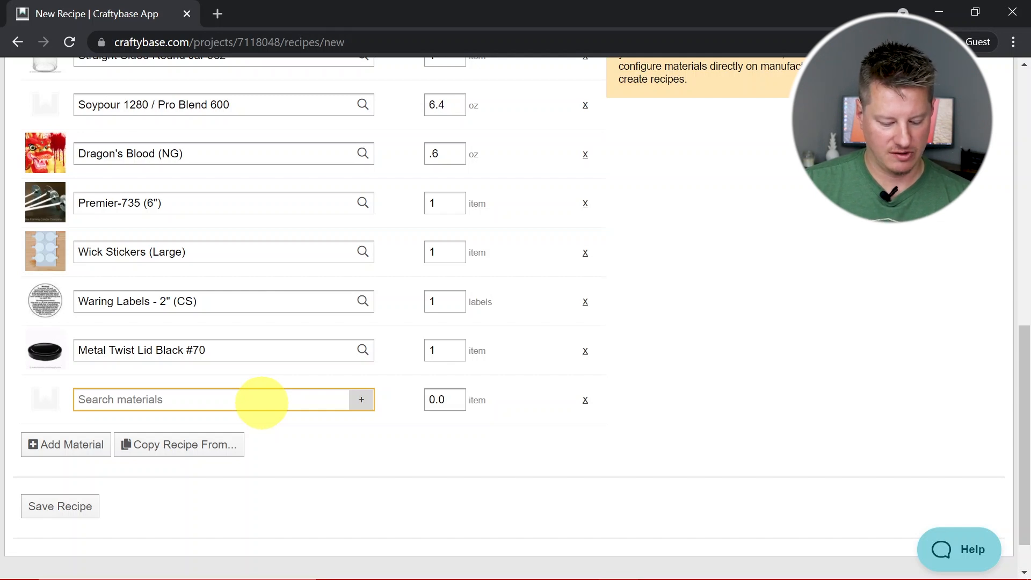
{"action": "type", "text": "red liquid"}
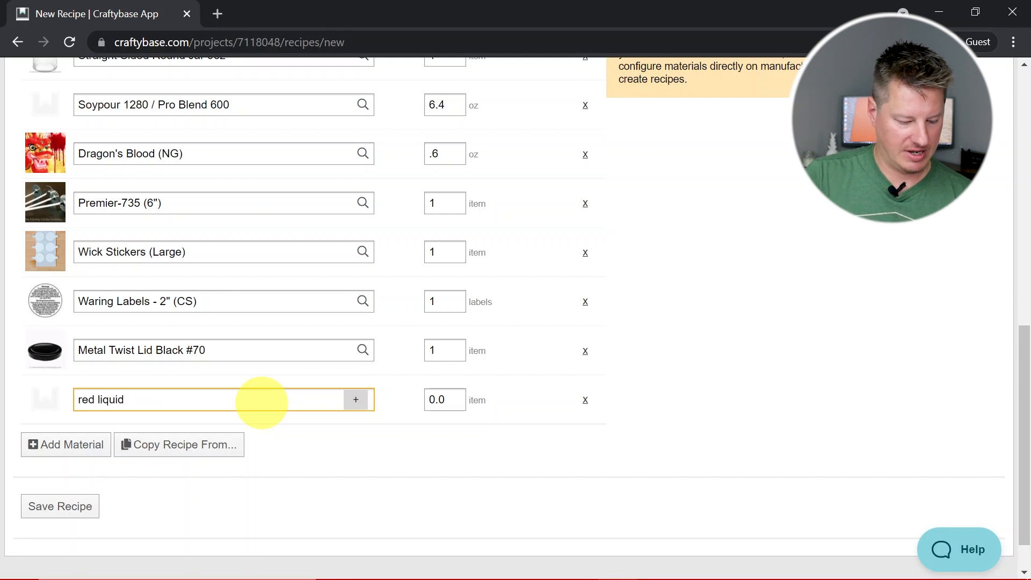
{"action": "scroll", "coordinate": [266, 483], "scroll_direction": "down", "scroll_amount": 2}
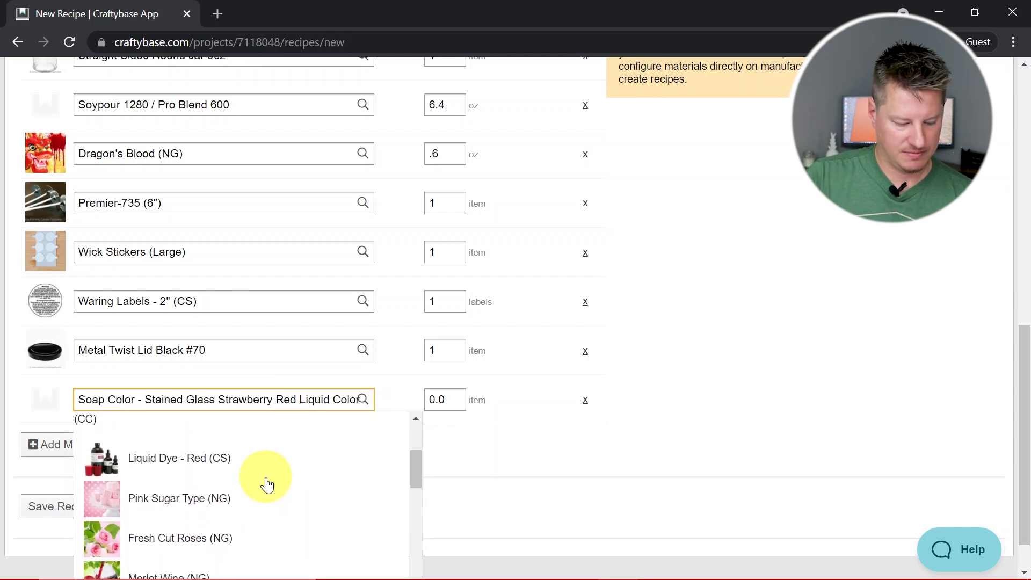
{"action": "scroll", "coordinate": [266, 484], "scroll_direction": "down", "scroll_amount": 1}
{"action": "left_click", "coordinate": [225, 459]}
{"action": "left_click_drag", "start_coordinate": [460, 398], "coordinate": [340, 403]}
{"action": "type", "text": "5"}
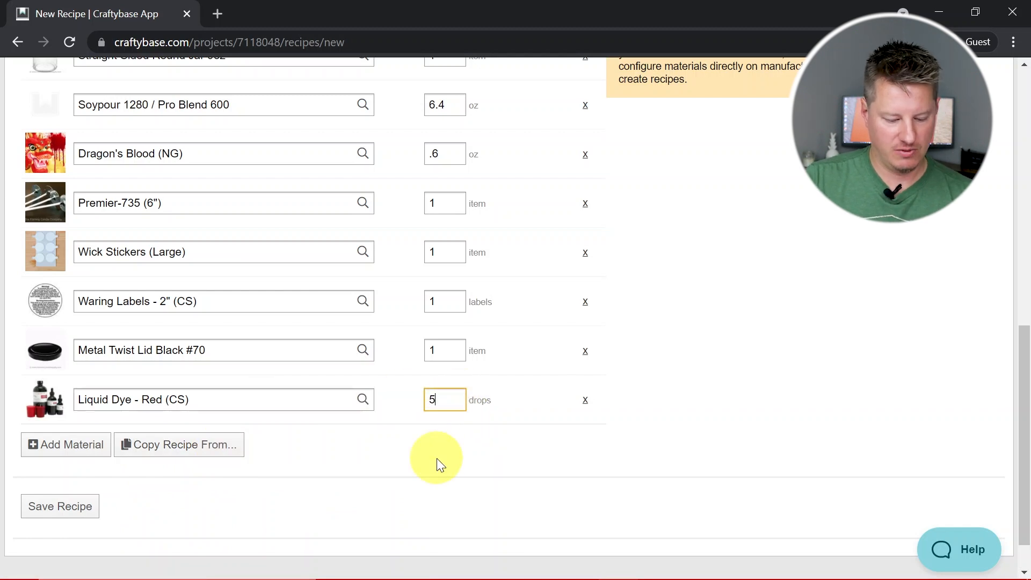
Add the material Liquid Dye - Orange (CS) to the recipe with a quantity of 2 drops
{"action": "left_click", "coordinate": [93, 448]}
{"action": "left_click", "coordinate": [129, 448]}
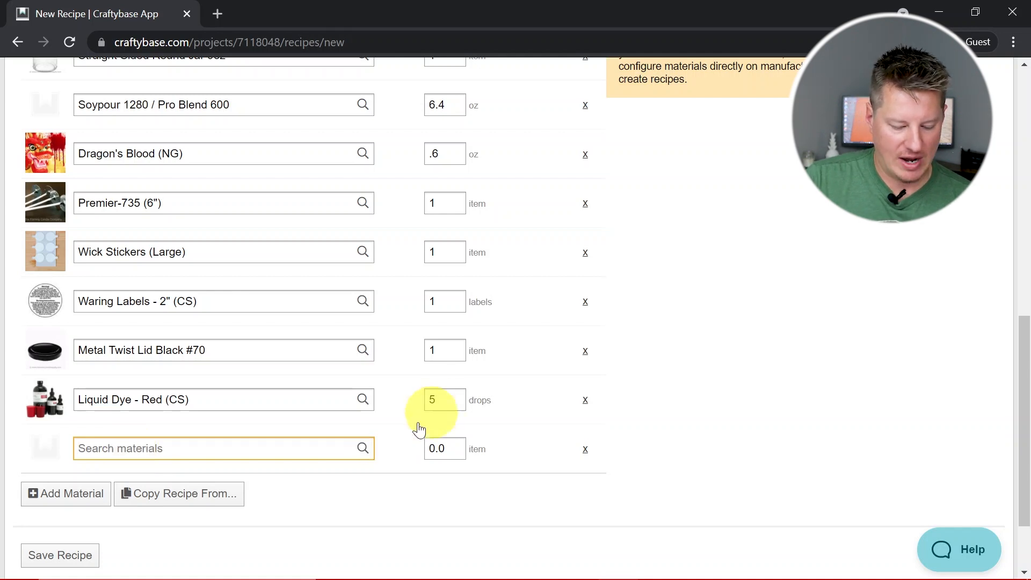
{"action": "type", "text": "ora"}
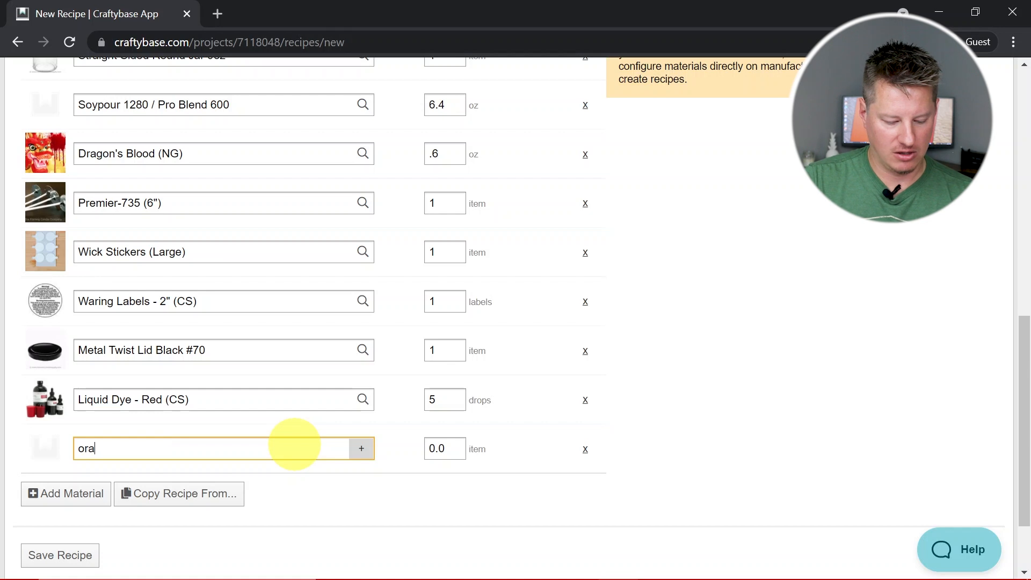
{"action": "type", "text": "n dye"}
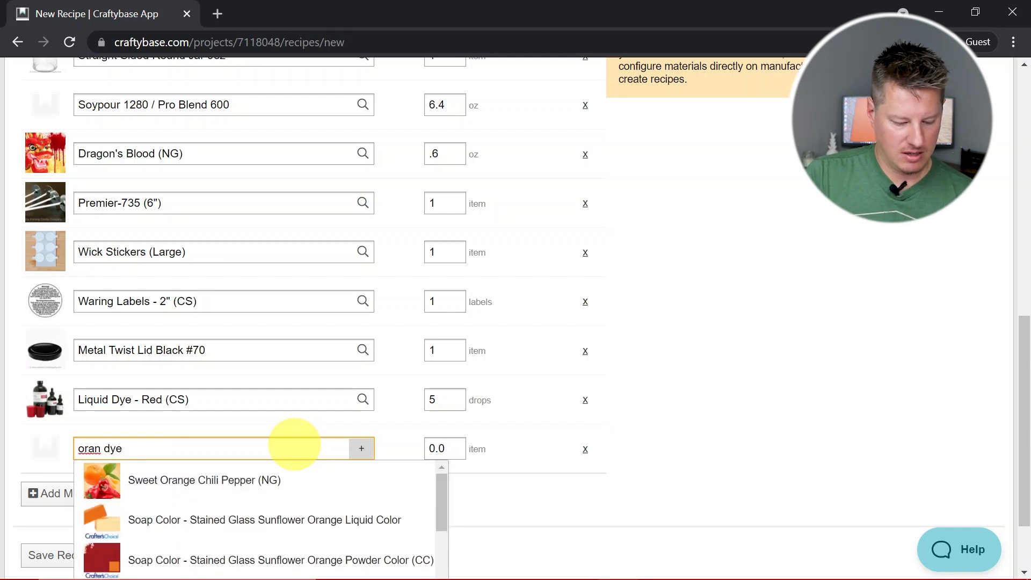
{"action": "scroll", "coordinate": [297, 444], "scroll_direction": "down", "scroll_amount": 2}
{"action": "left_click", "coordinate": [248, 500]}
{"action": "double_click", "coordinate": [437, 349]}
{"action": "type", "text": "2"}
{"action": "left_click", "coordinate": [413, 419]}
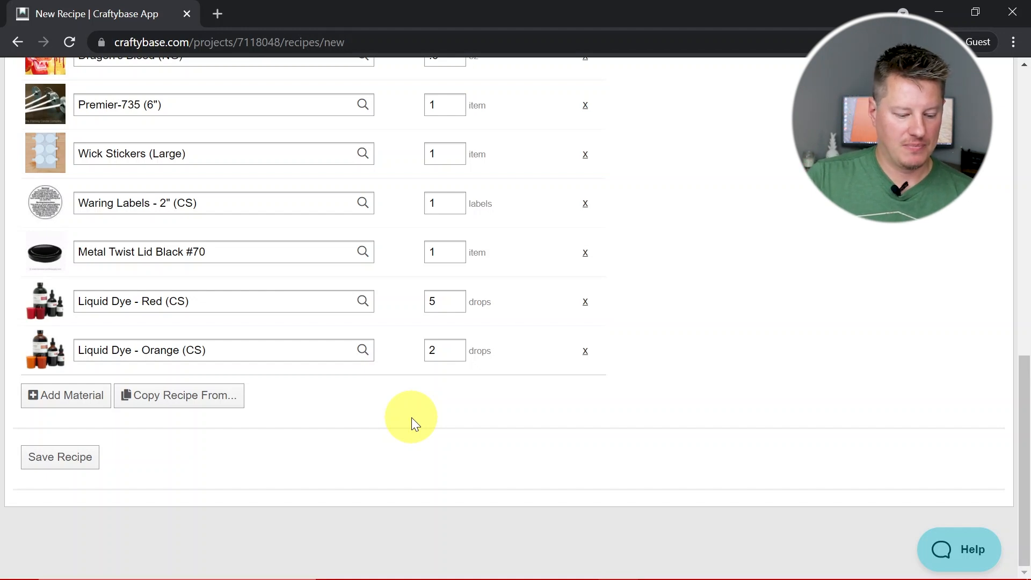
{"action": "scroll", "coordinate": [811, 244], "scroll_direction": "up", "scroll_amount": 3}
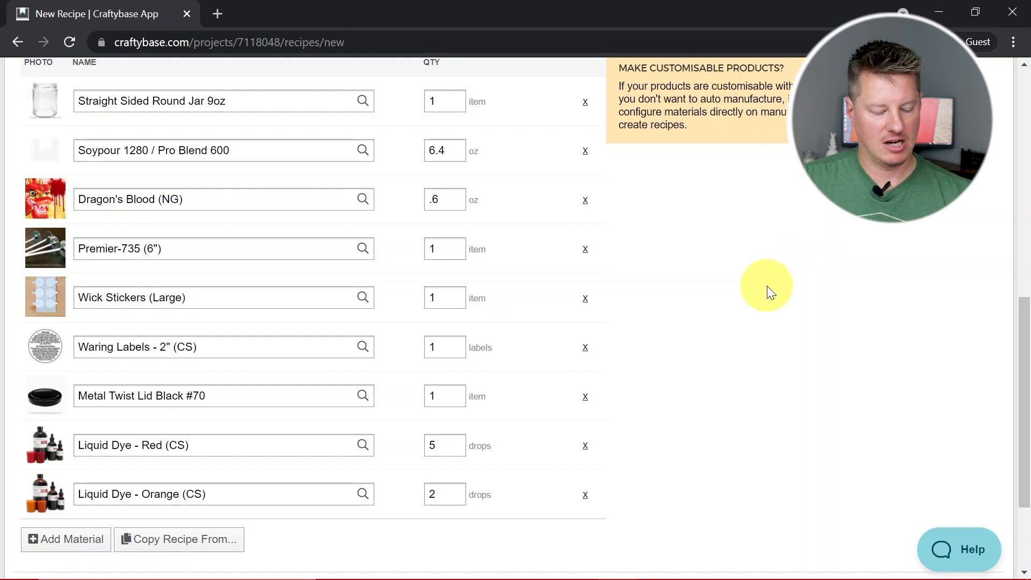
{"action": "scroll", "coordinate": [767, 286], "scroll_direction": "down", "scroll_amount": 1}
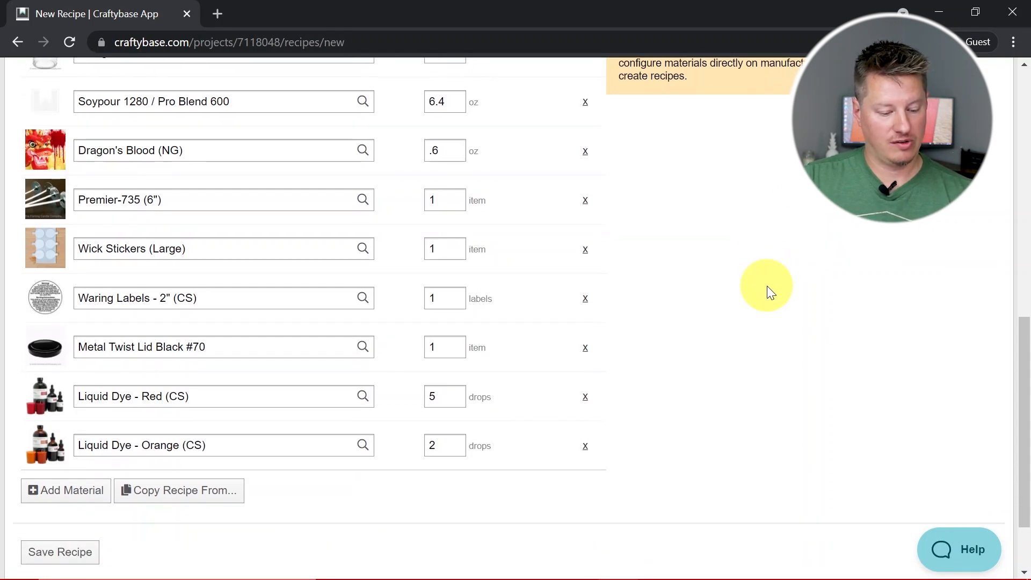
{"action": "scroll", "coordinate": [767, 292], "scroll_direction": "down", "scroll_amount": 2}
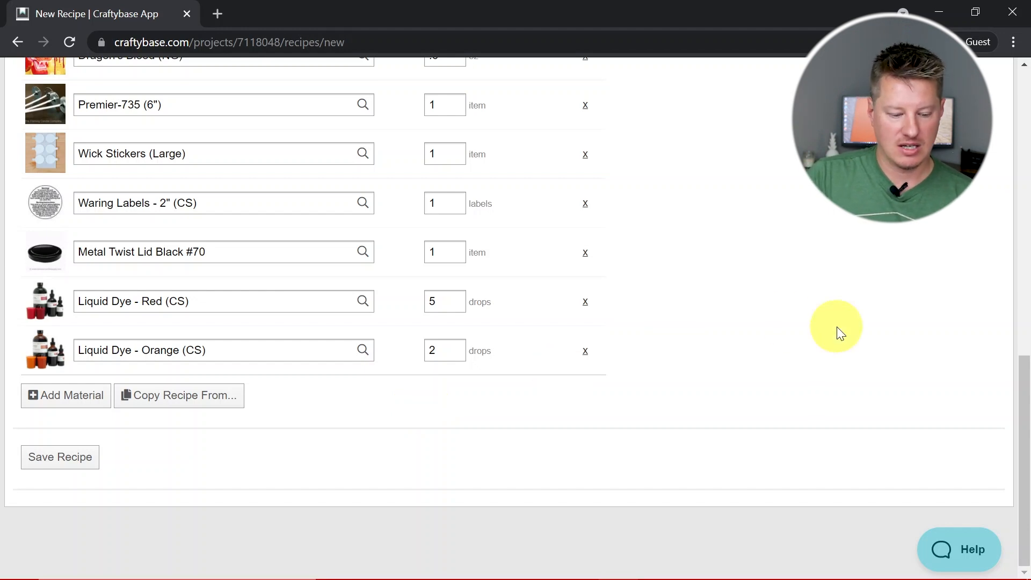
Save the recipe for 9oz Jar - Dragon's Blood
{"action": "scroll", "coordinate": [837, 326], "scroll_direction": "up", "scroll_amount": 4}
{"action": "scroll", "coordinate": [836, 327], "scroll_direction": "down", "scroll_amount": 4}
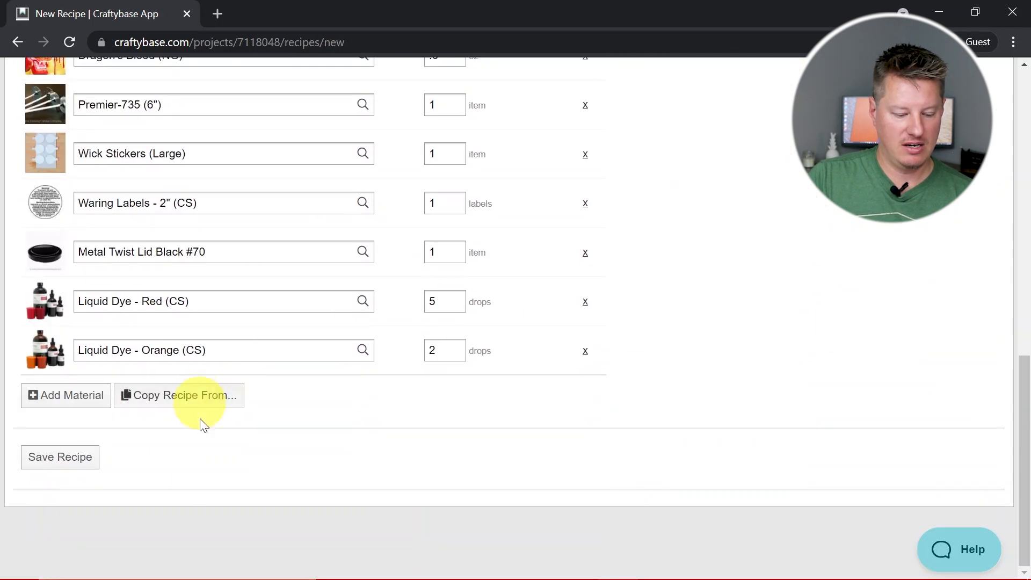
{"action": "left_click", "coordinate": [86, 459]}
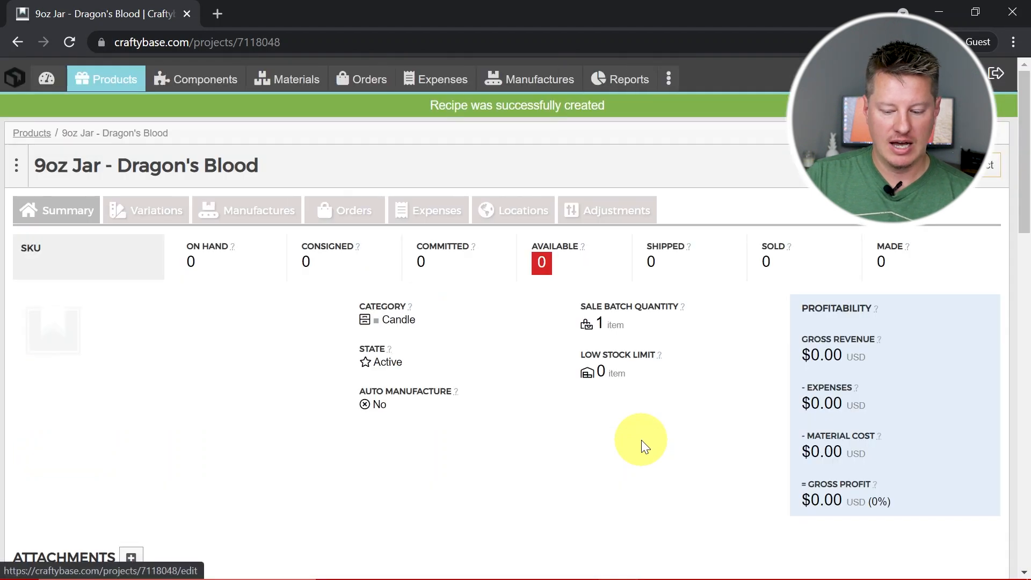
Examine the saved recipe's material quantities, on-hand stock, cost per material and total cost
{"action": "scroll", "coordinate": [641, 440], "scroll_direction": "down", "scroll_amount": 1}
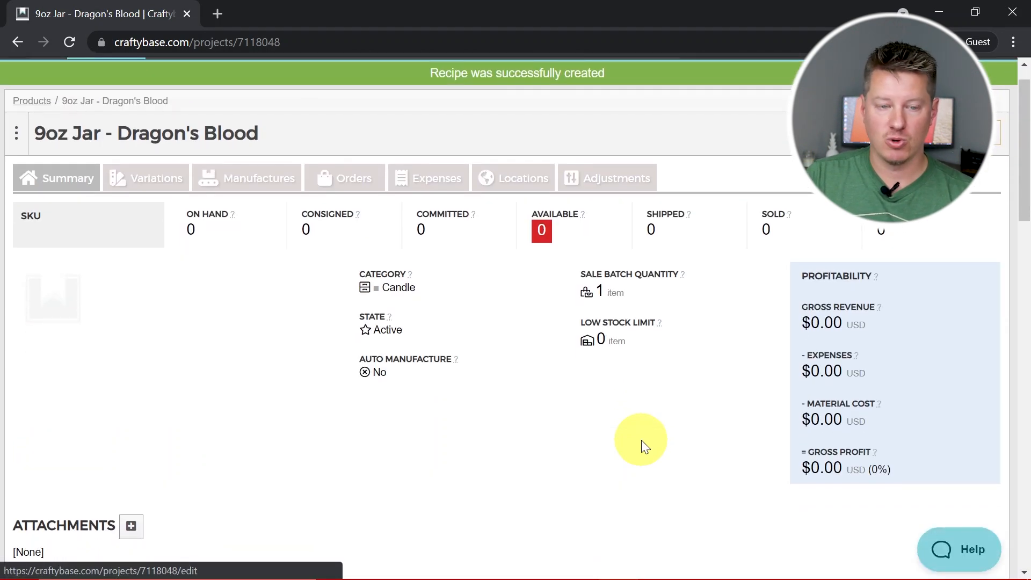
{"action": "scroll", "coordinate": [642, 441], "scroll_direction": "down", "scroll_amount": 2}
{"action": "scroll", "coordinate": [642, 441], "scroll_direction": "down", "scroll_amount": 6}
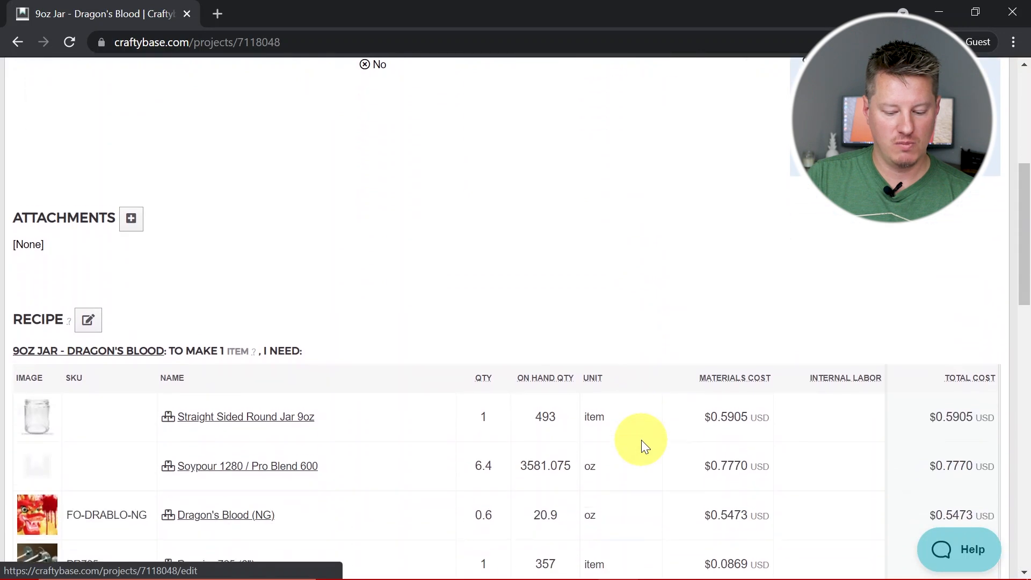
{"action": "scroll", "coordinate": [641, 441], "scroll_direction": "down", "scroll_amount": 4}
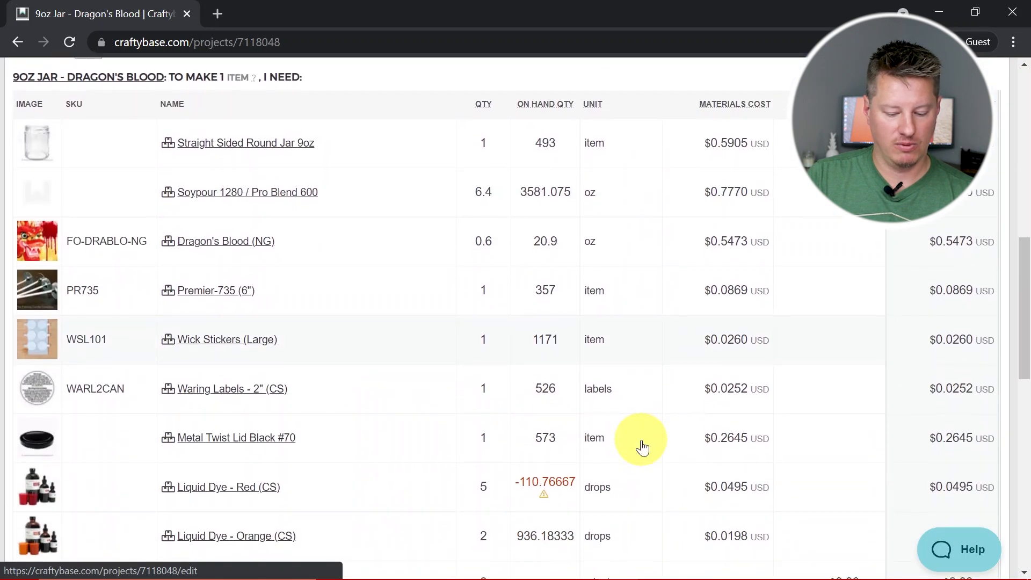
{"action": "scroll", "coordinate": [641, 439], "scroll_direction": "up", "scroll_amount": 1}
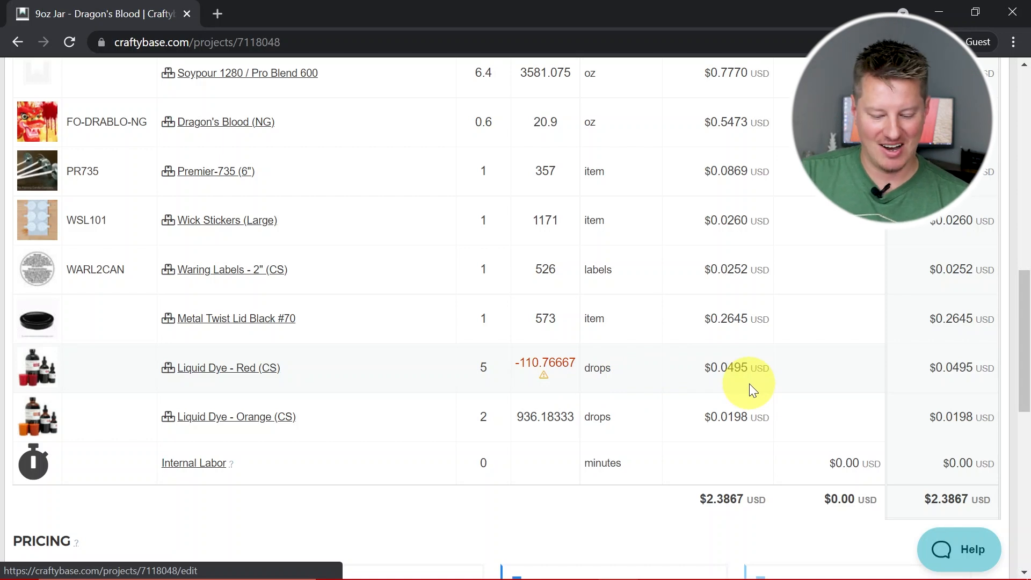
{"action": "scroll", "coordinate": [749, 383], "scroll_direction": "up", "scroll_amount": 2}
{"action": "scroll", "coordinate": [749, 383], "scroll_direction": "up", "scroll_amount": 2}
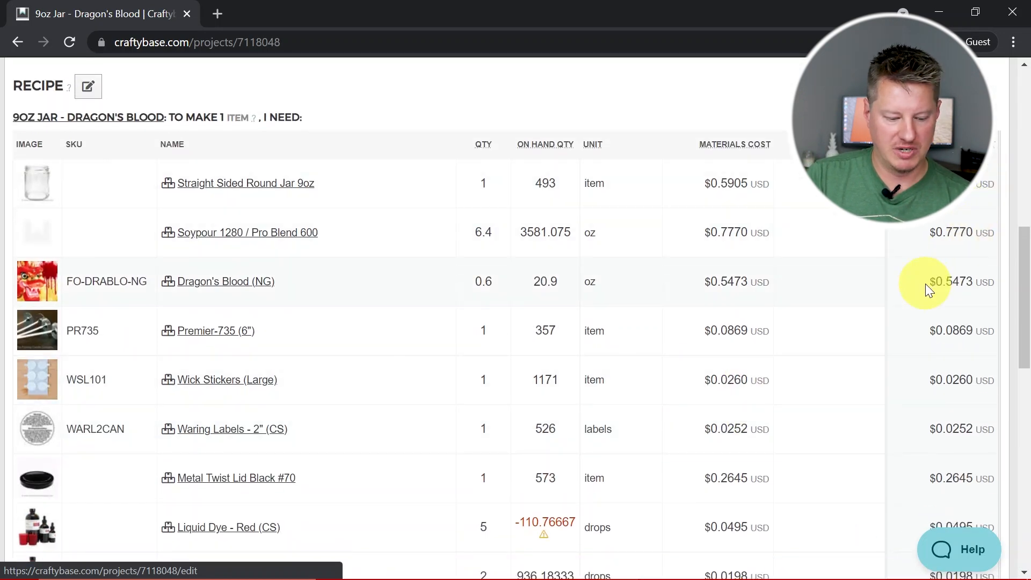
{"action": "scroll", "coordinate": [925, 284], "scroll_direction": "down", "scroll_amount": 4}
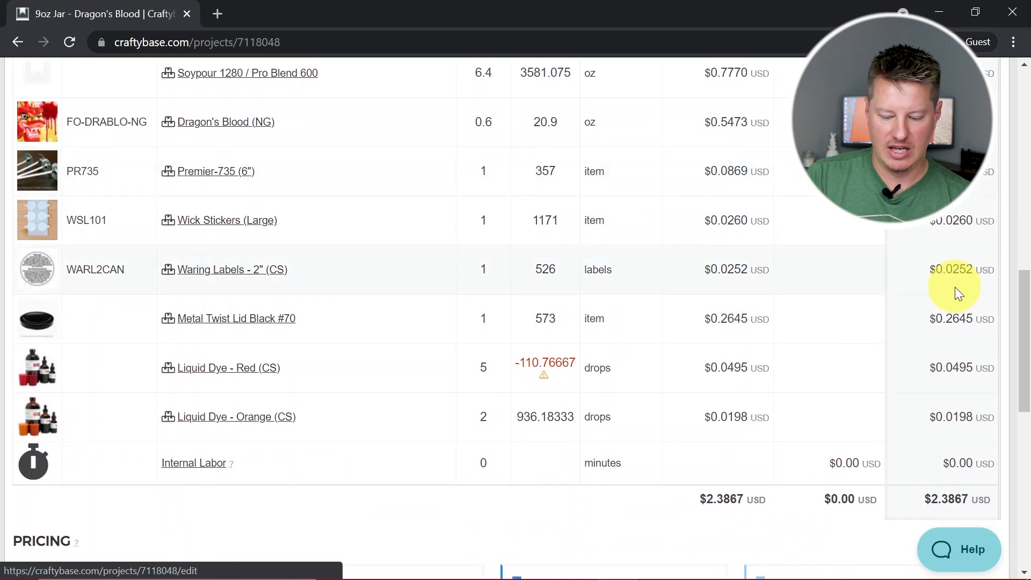
{"action": "scroll", "coordinate": [954, 287], "scroll_direction": "down", "scroll_amount": 1}
{"action": "scroll", "coordinate": [954, 286], "scroll_direction": "down", "scroll_amount": 2}
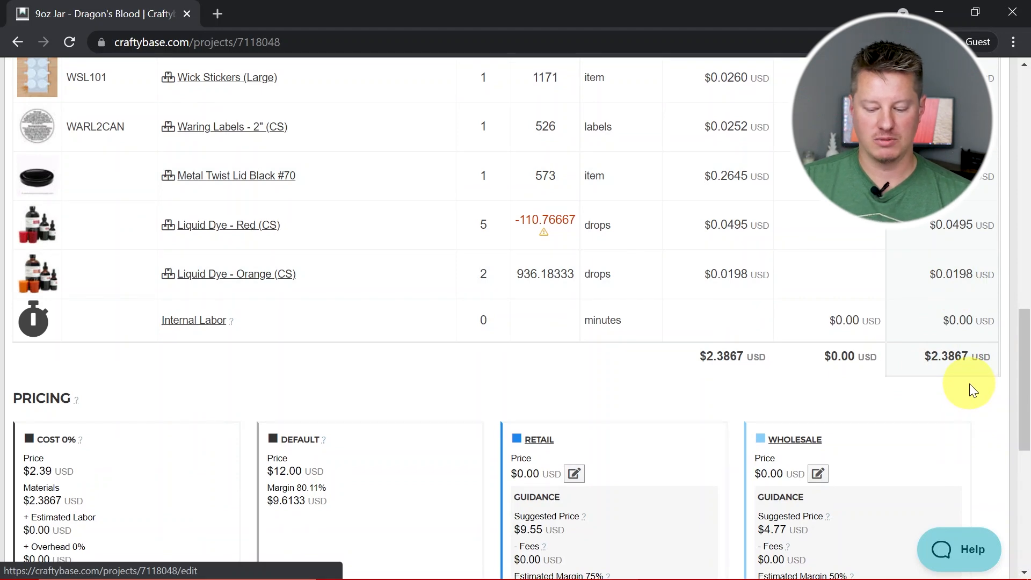
{"action": "scroll", "coordinate": [969, 384], "scroll_direction": "up", "scroll_amount": 3}
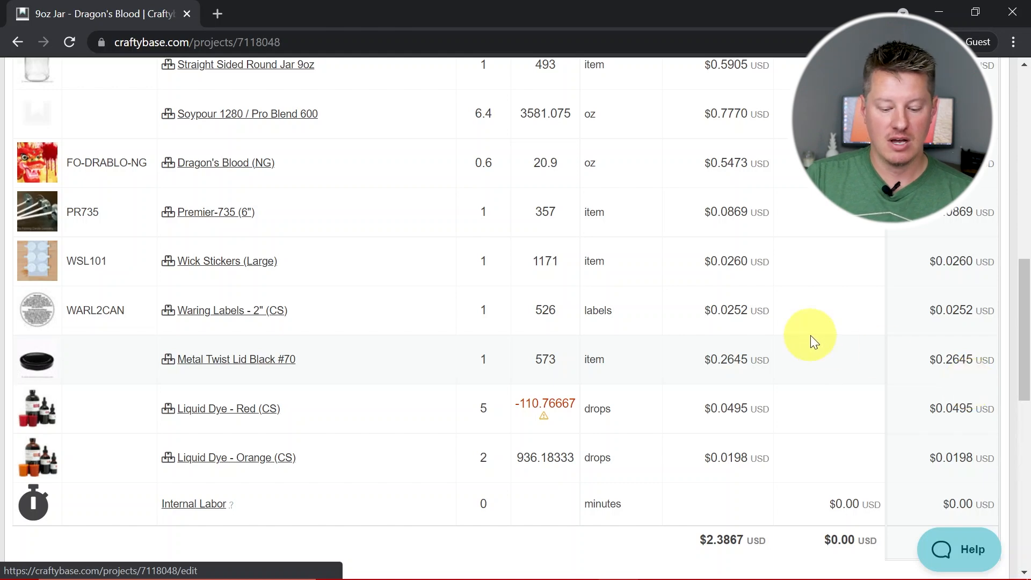
{"action": "scroll", "coordinate": [812, 340], "scroll_direction": "up", "scroll_amount": 2}
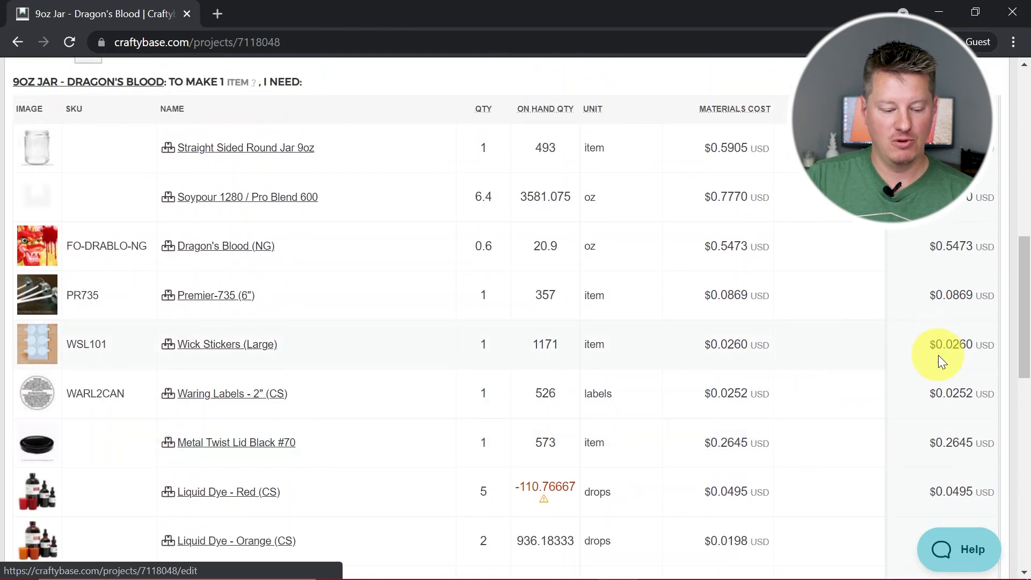
{"action": "scroll", "coordinate": [939, 356], "scroll_direction": "down", "scroll_amount": 1}
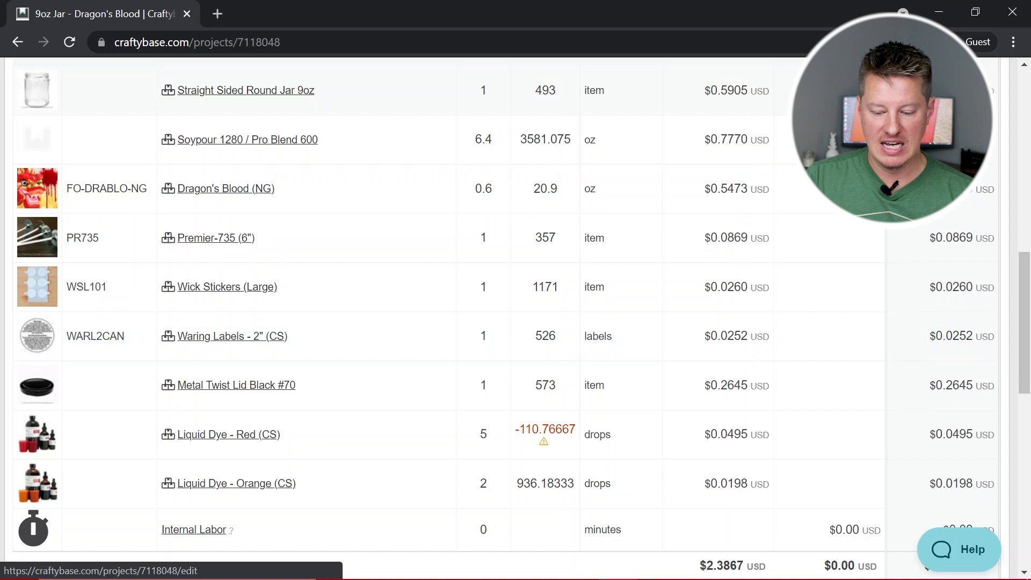
{"action": "scroll", "coordinate": [902, 343], "scroll_direction": "down", "scroll_amount": 3}
{"action": "scroll", "coordinate": [903, 343], "scroll_direction": "down", "scroll_amount": 1}
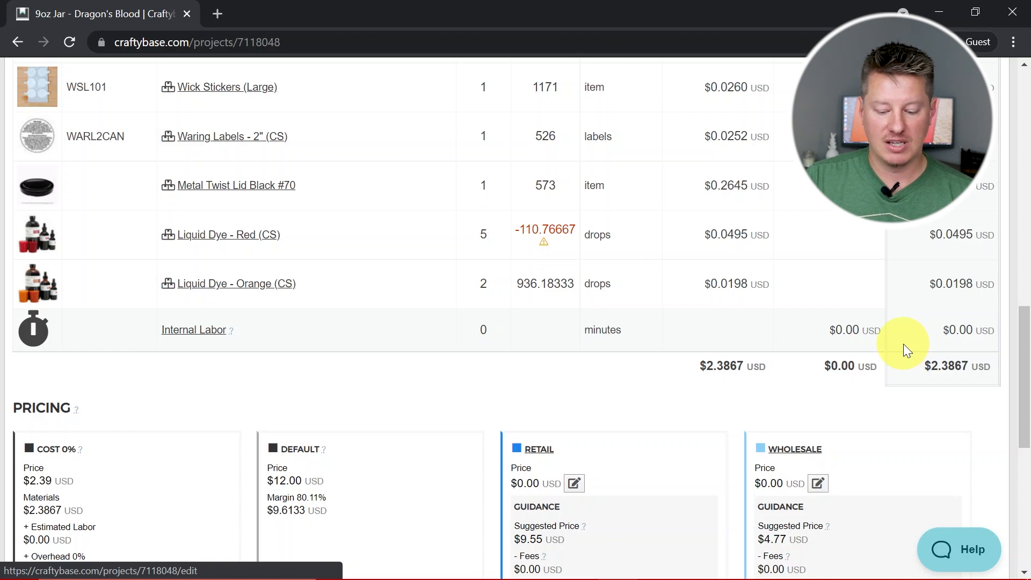
Examine the product's pricing breakdown for cost, default, retail, wholesale and F&F, including suggested prices and margins
{"action": "scroll", "coordinate": [903, 344], "scroll_direction": "down", "scroll_amount": 5}
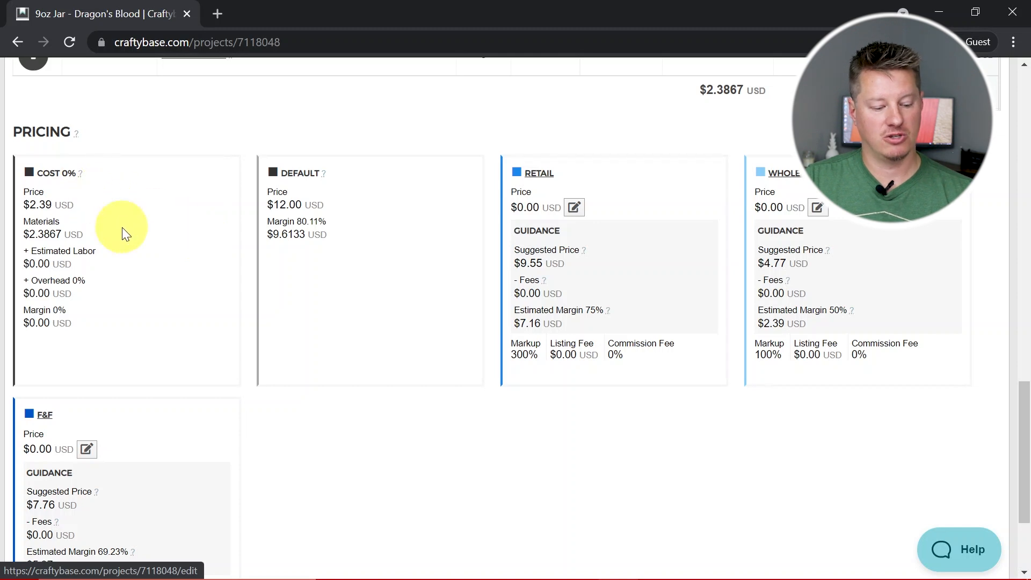
{"action": "scroll", "coordinate": [122, 227], "scroll_direction": "down", "scroll_amount": 1}
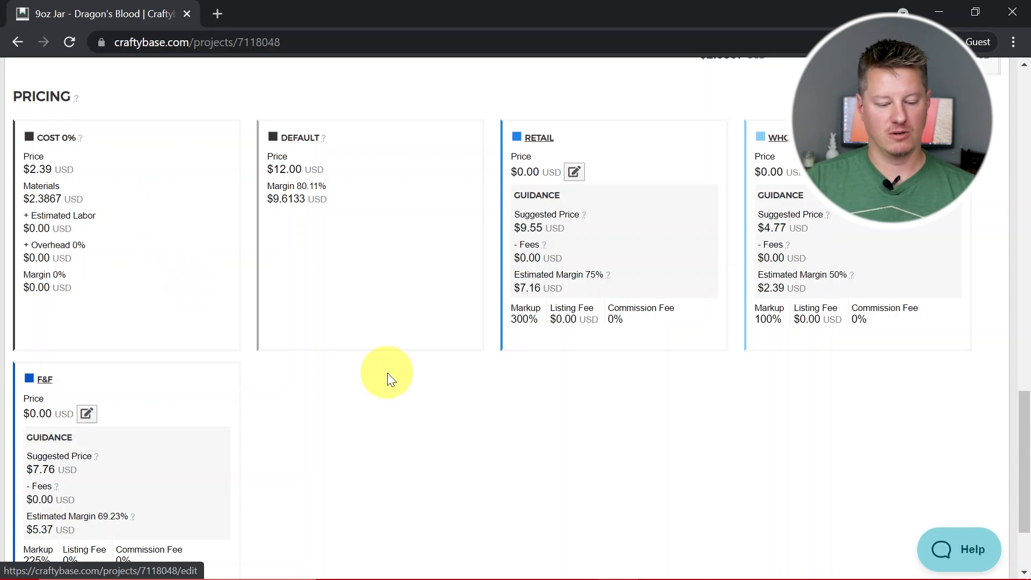
{"action": "scroll", "coordinate": [387, 373], "scroll_direction": "up", "scroll_amount": 3}
{"action": "scroll", "coordinate": [484, 545], "scroll_direction": "down", "scroll_amount": 2}
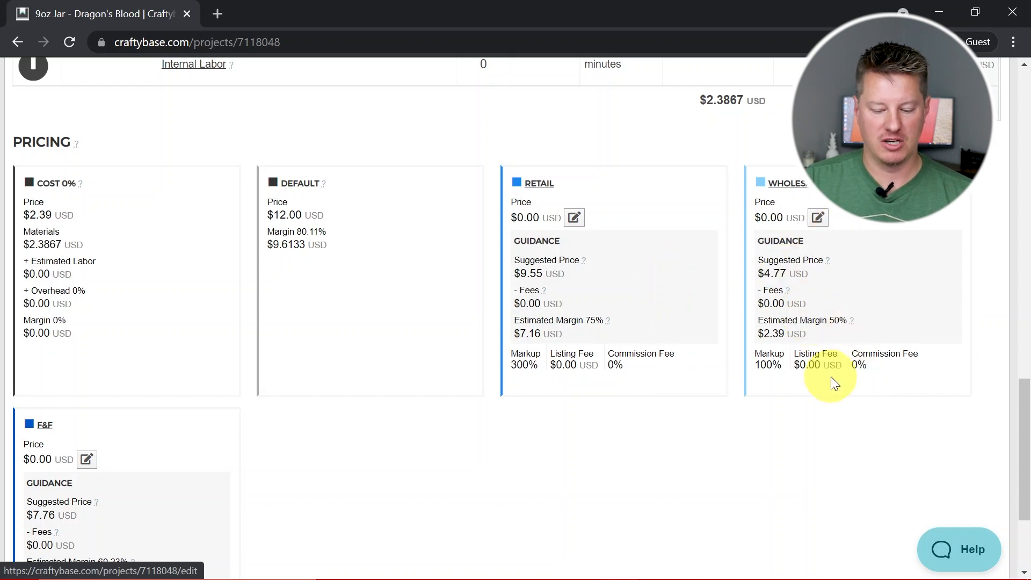
{"action": "scroll", "coordinate": [494, 441], "scroll_direction": "down", "scroll_amount": 3}
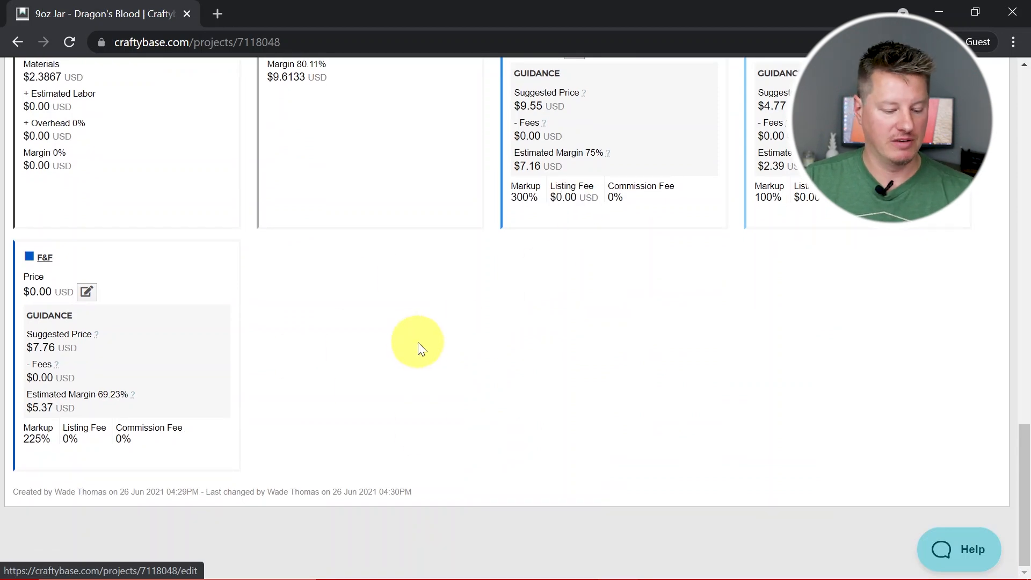
{"action": "scroll", "coordinate": [418, 343], "scroll_direction": "up", "scroll_amount": 6}
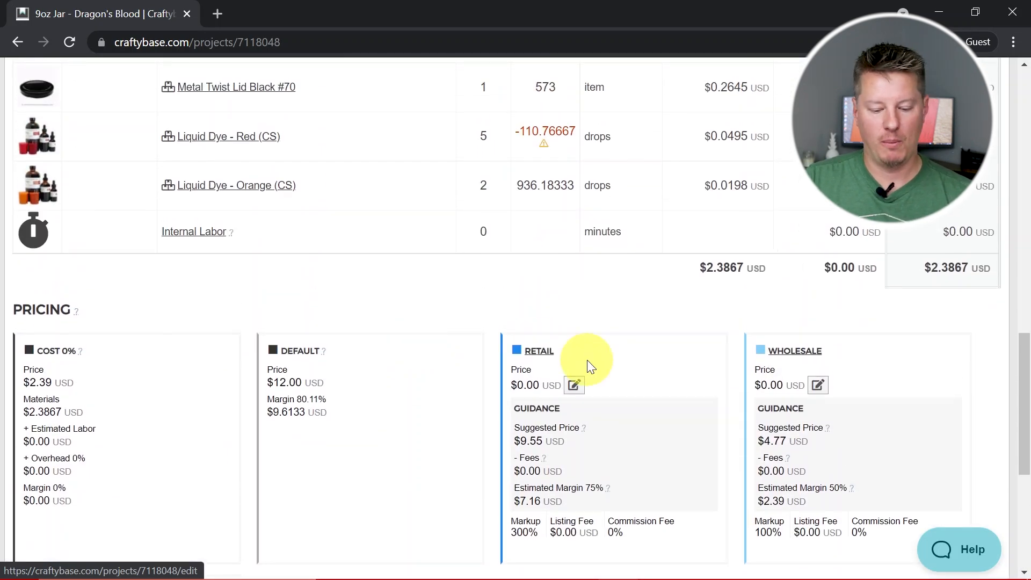
{"action": "scroll", "coordinate": [587, 359], "scroll_direction": "up", "scroll_amount": 10}
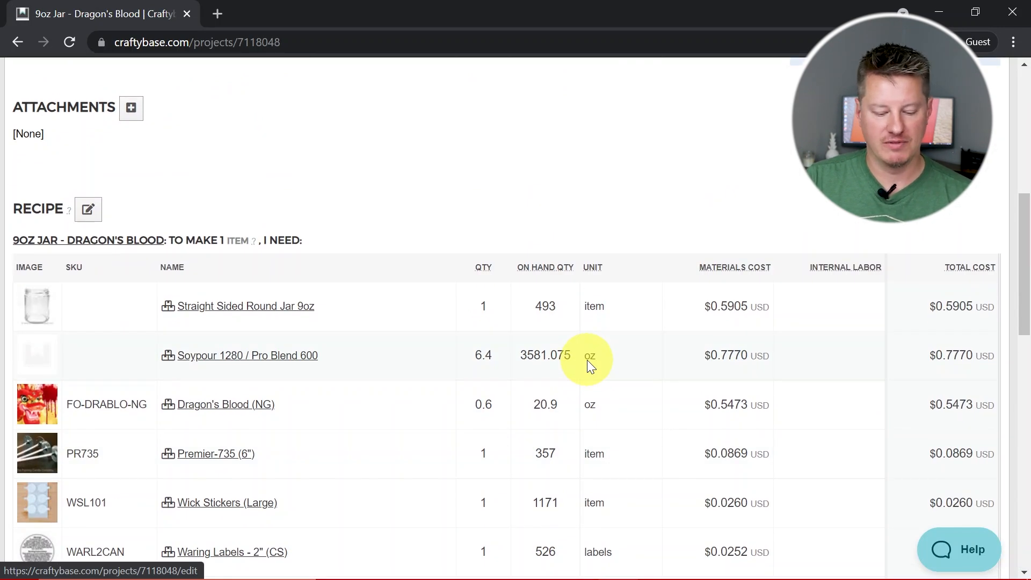
{"action": "scroll", "coordinate": [587, 360], "scroll_direction": "down", "scroll_amount": 6}
{"action": "scroll", "coordinate": [587, 359], "scroll_direction": "down", "scroll_amount": 4}
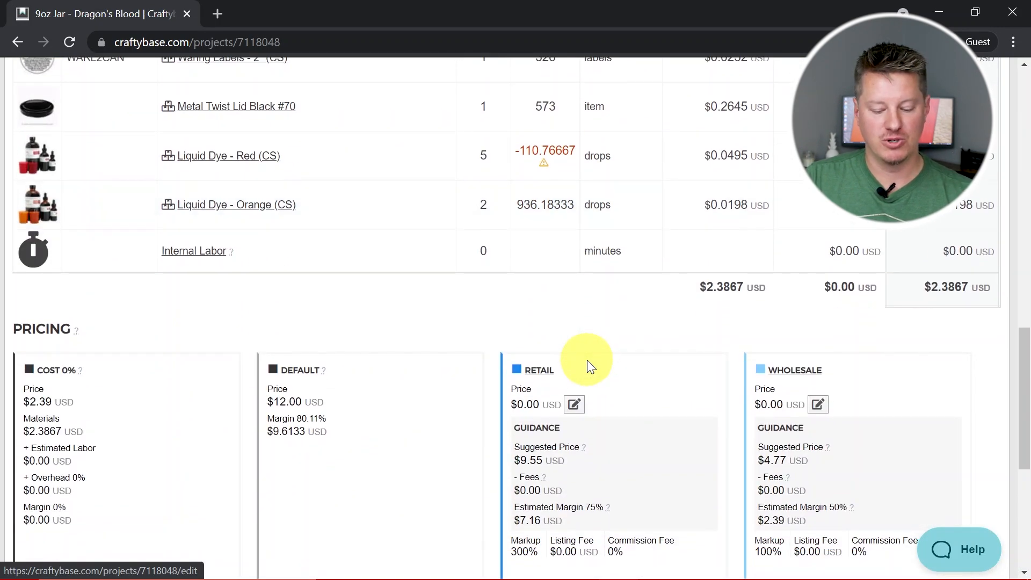
Start a new manufacture for the product 9oz Jar - Dragon's Blood
{"action": "scroll", "coordinate": [587, 359], "scroll_direction": "up", "scroll_amount": 15}
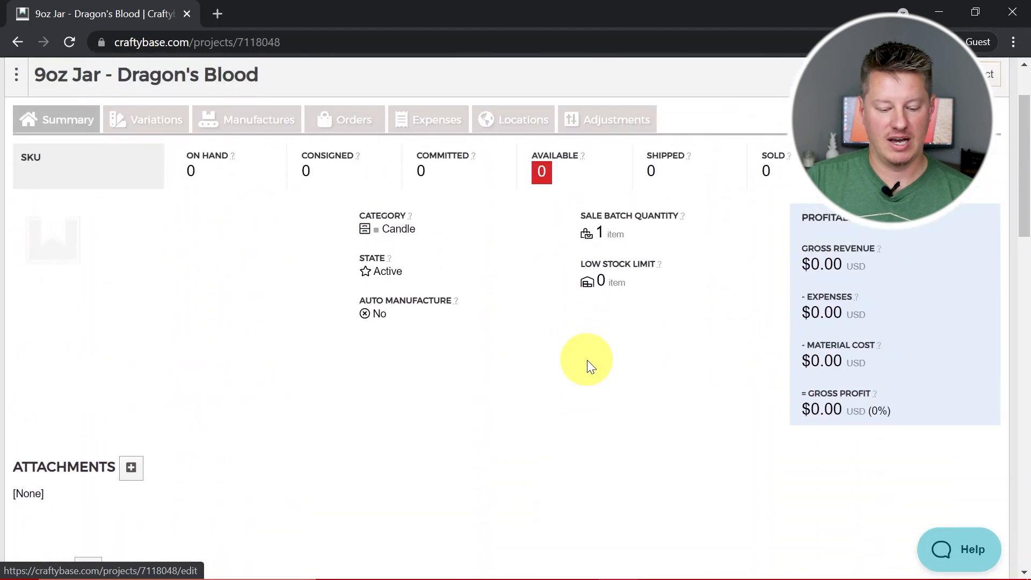
{"action": "scroll", "coordinate": [587, 359], "scroll_direction": "down", "scroll_amount": 2}
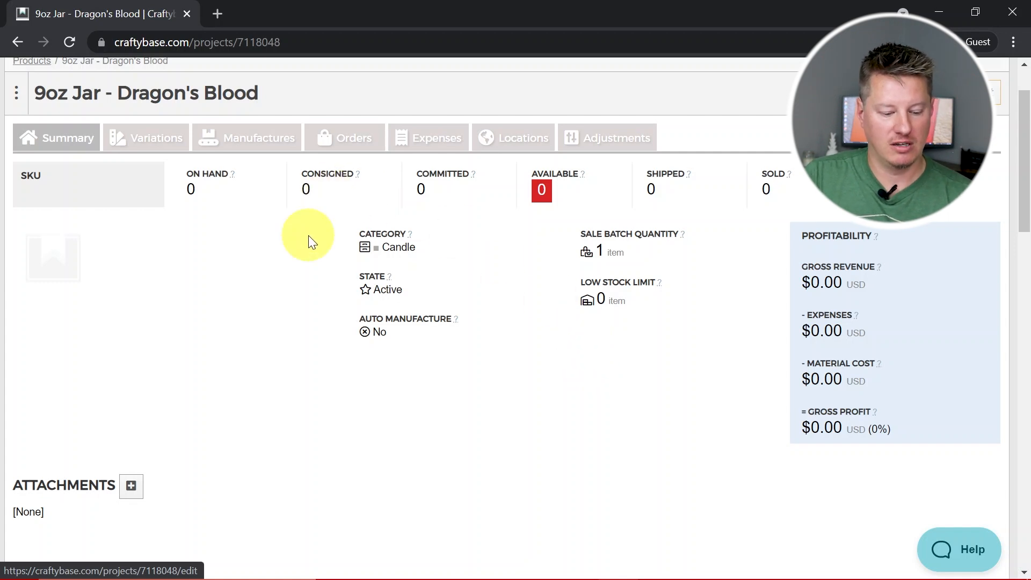
{"action": "left_click", "coordinate": [250, 145]}
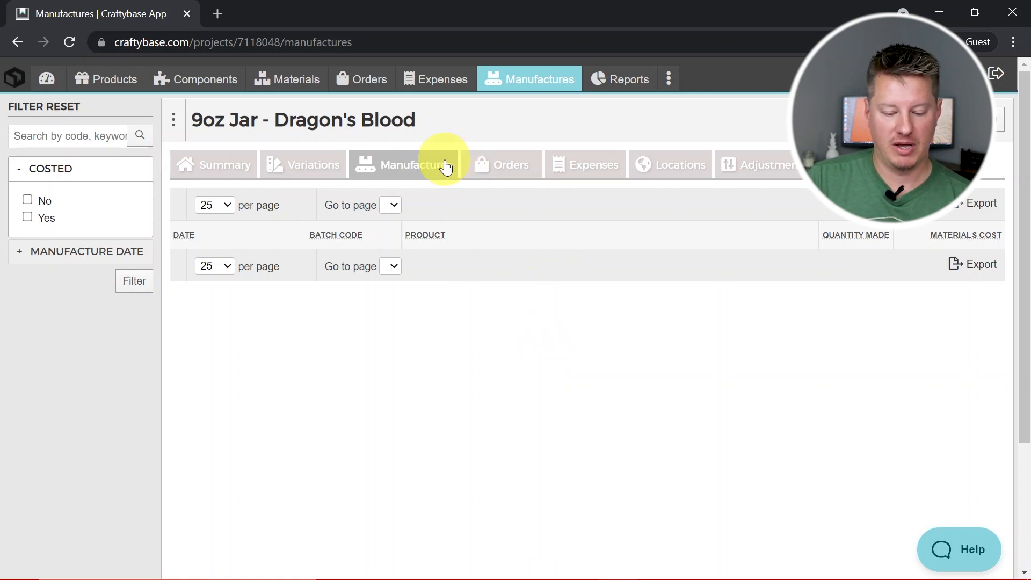
{"action": "left_click", "coordinate": [954, 119]}
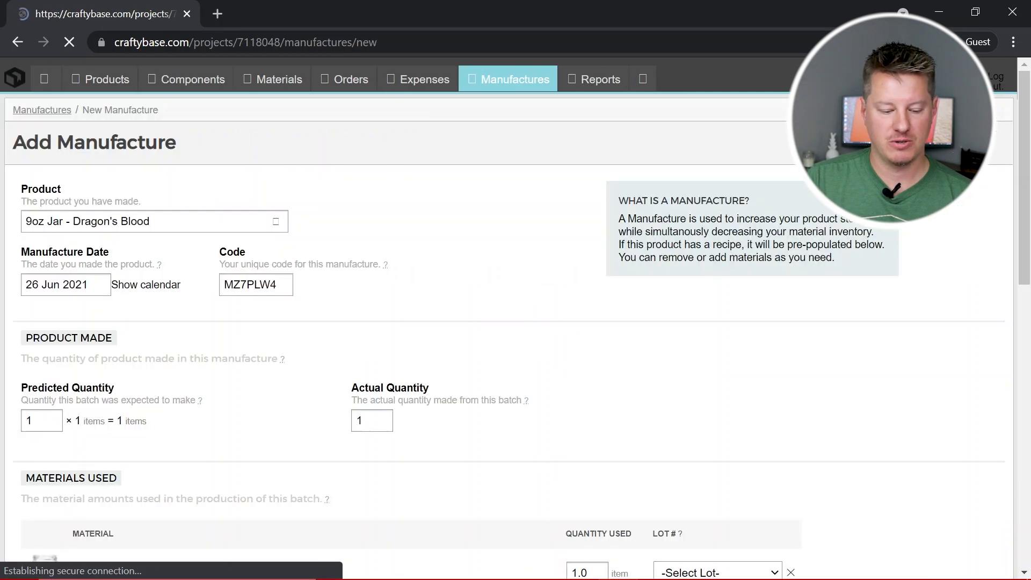
Set the manufacture's predicted quantity to 8 and review the recalculated amounts of the materials used
{"action": "scroll", "coordinate": [383, 243], "scroll_direction": "down", "scroll_amount": 1}
{"action": "scroll", "coordinate": [382, 243], "scroll_direction": "down", "scroll_amount": 2}
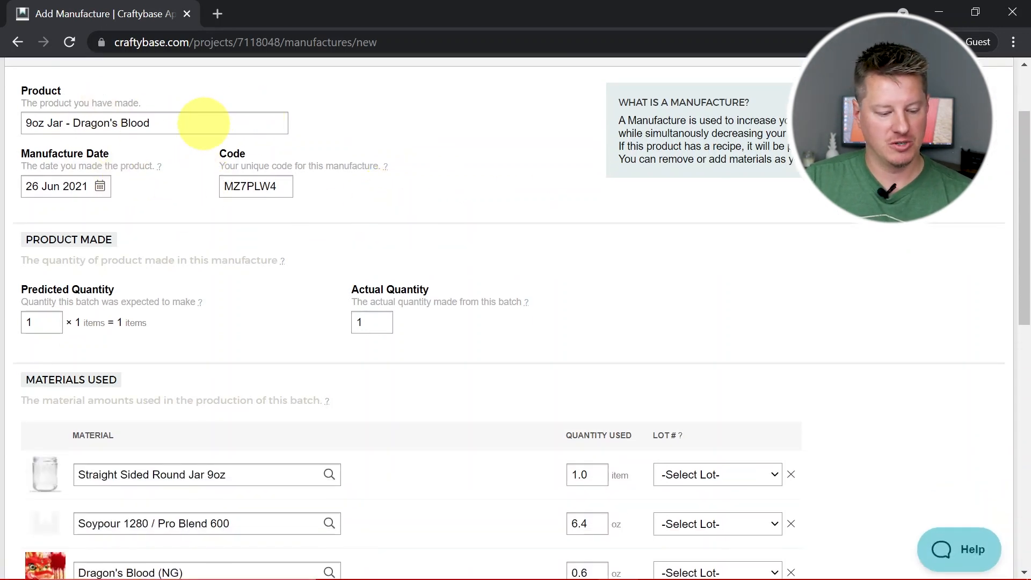
{"action": "scroll", "coordinate": [217, 249], "scroll_direction": "down", "scroll_amount": 1}
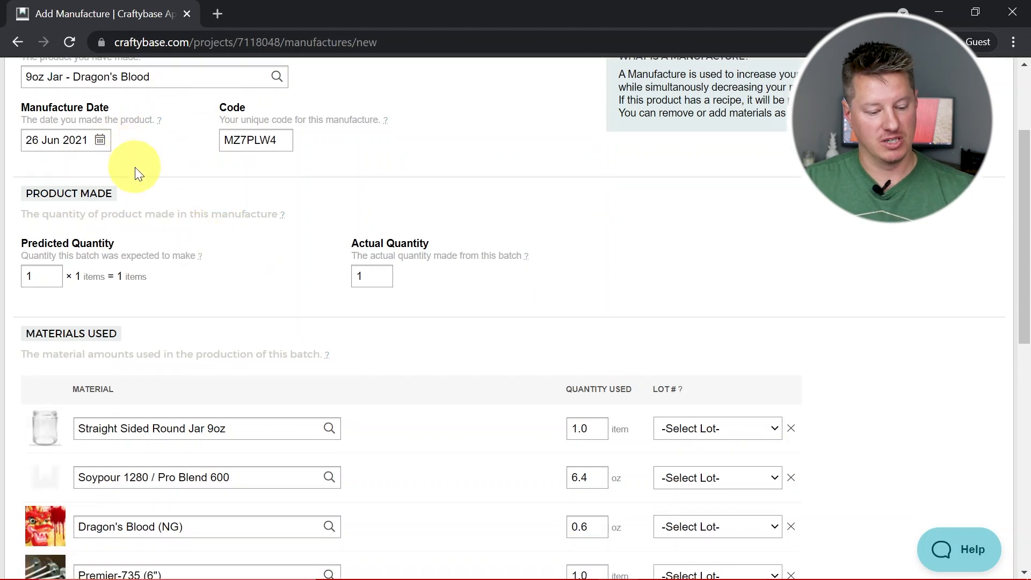
{"action": "scroll", "coordinate": [339, 166], "scroll_direction": "down", "scroll_amount": 1}
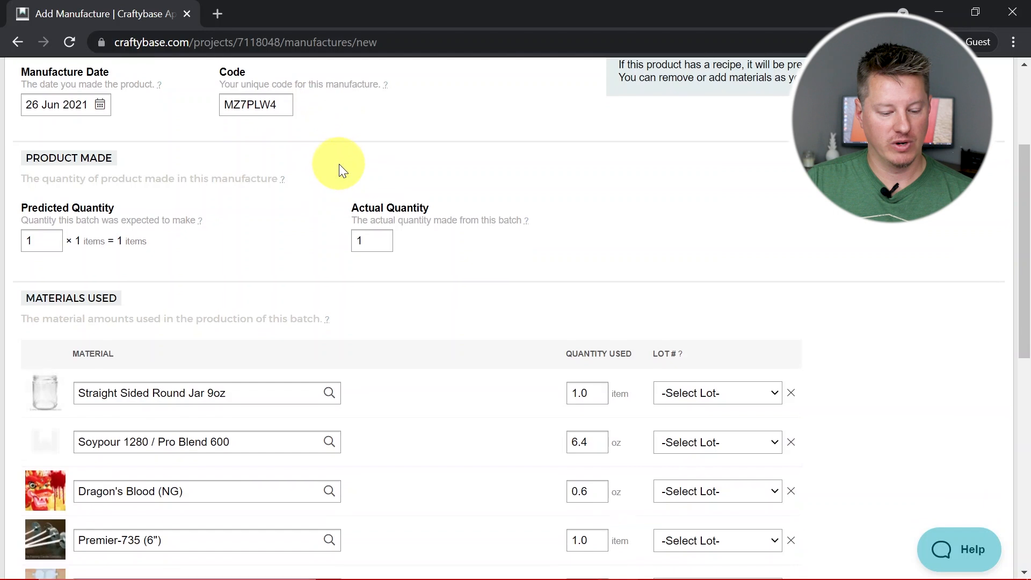
{"action": "scroll", "coordinate": [339, 163], "scroll_direction": "down", "scroll_amount": 2}
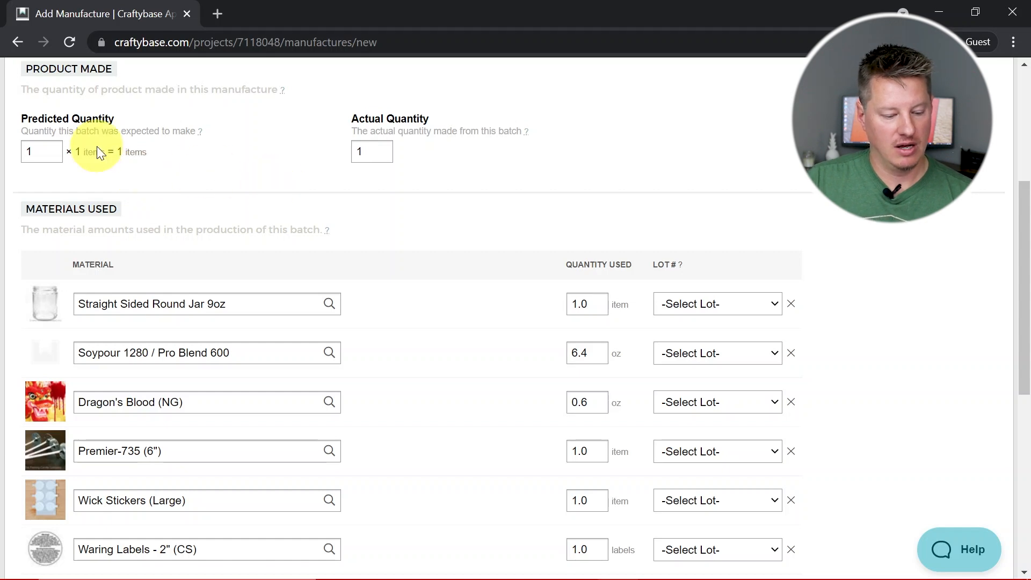
{"action": "double_click", "coordinate": [41, 152]}
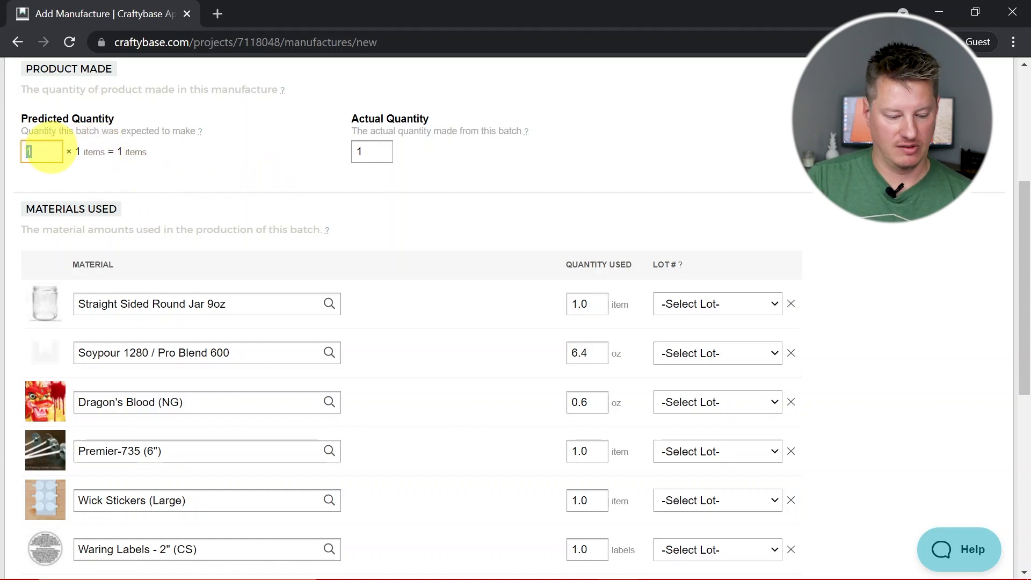
{"action": "left_click", "coordinate": [495, 196]}
{"action": "scroll", "coordinate": [495, 198], "scroll_direction": "down", "scroll_amount": 1}
{"action": "double_click", "coordinate": [40, 117]}
{"action": "type", "text": "8"}
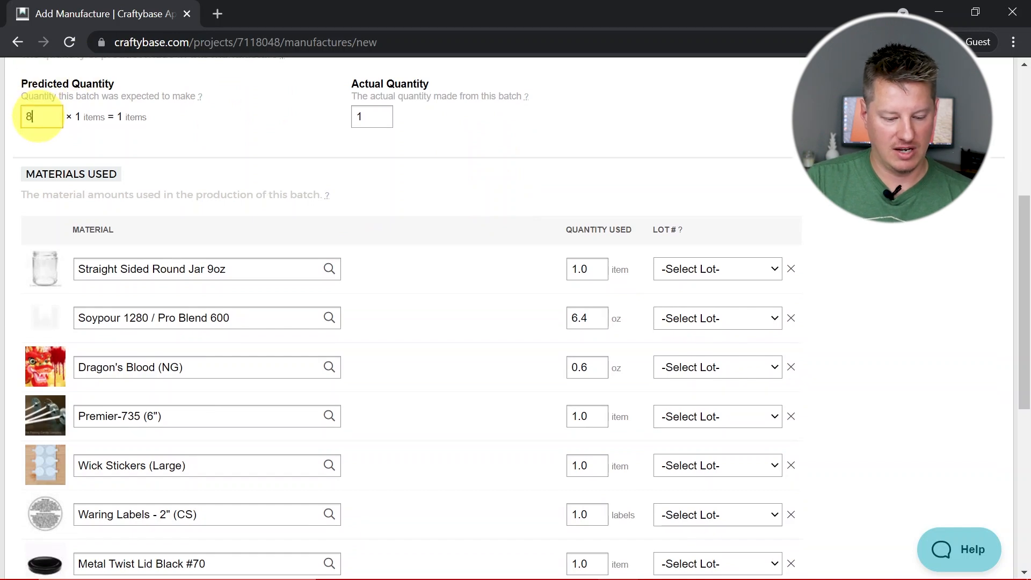
{"action": "key", "text": "Tab"}
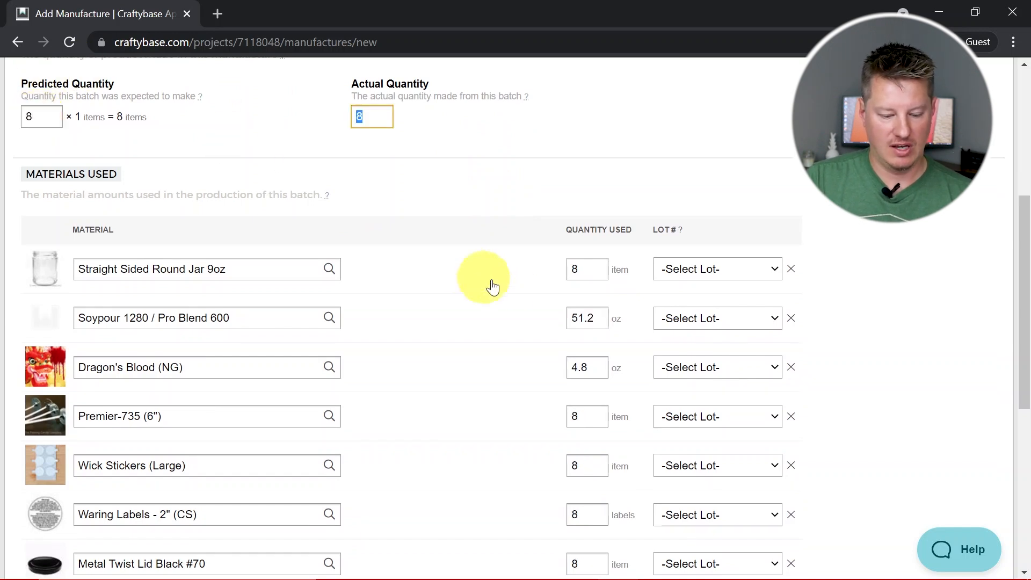
{"action": "scroll", "coordinate": [510, 292], "scroll_direction": "down", "scroll_amount": 3}
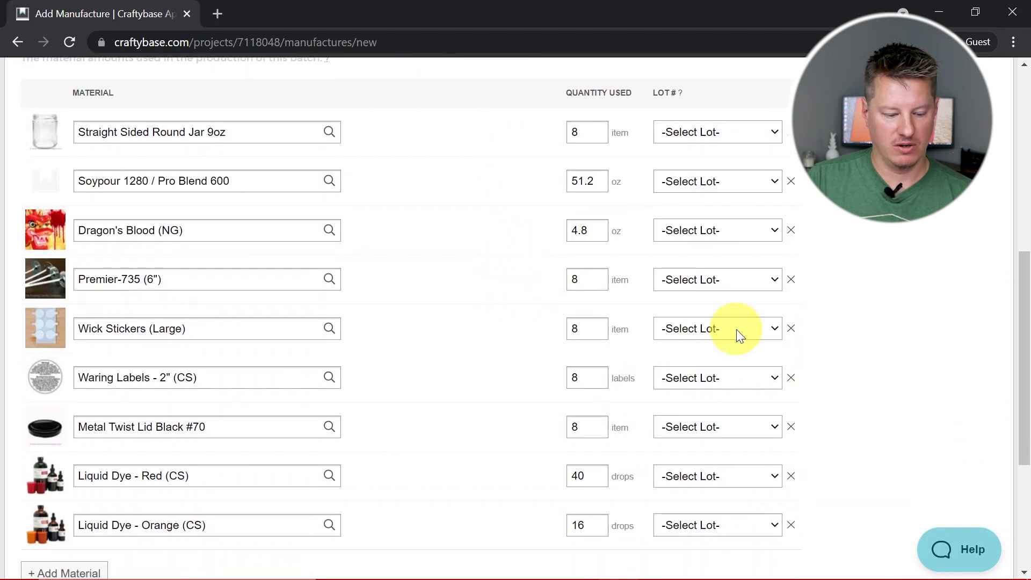
{"action": "scroll", "coordinate": [733, 329], "scroll_direction": "down", "scroll_amount": 1}
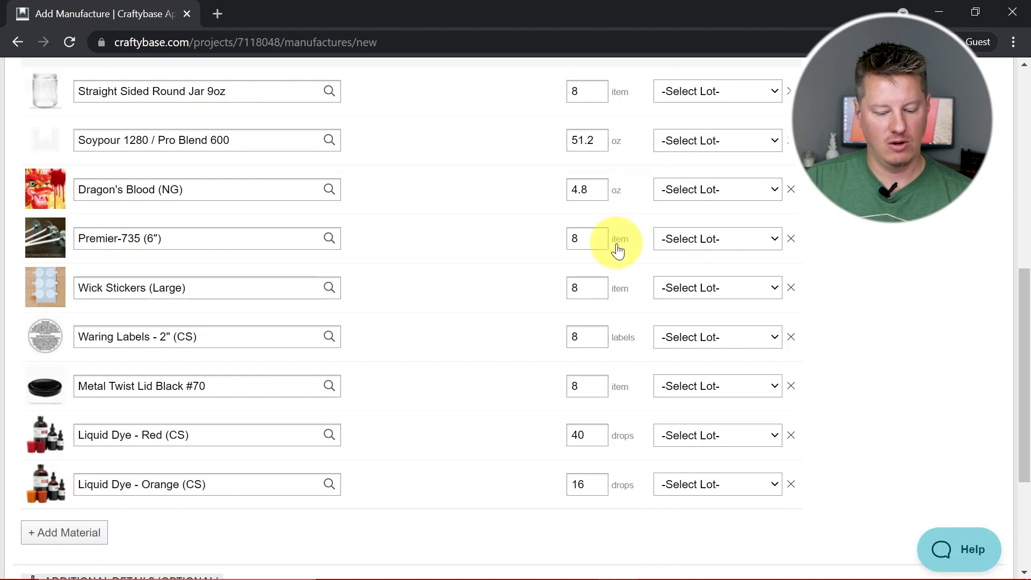
{"action": "scroll", "coordinate": [617, 320], "scroll_direction": "down", "scroll_amount": 3}
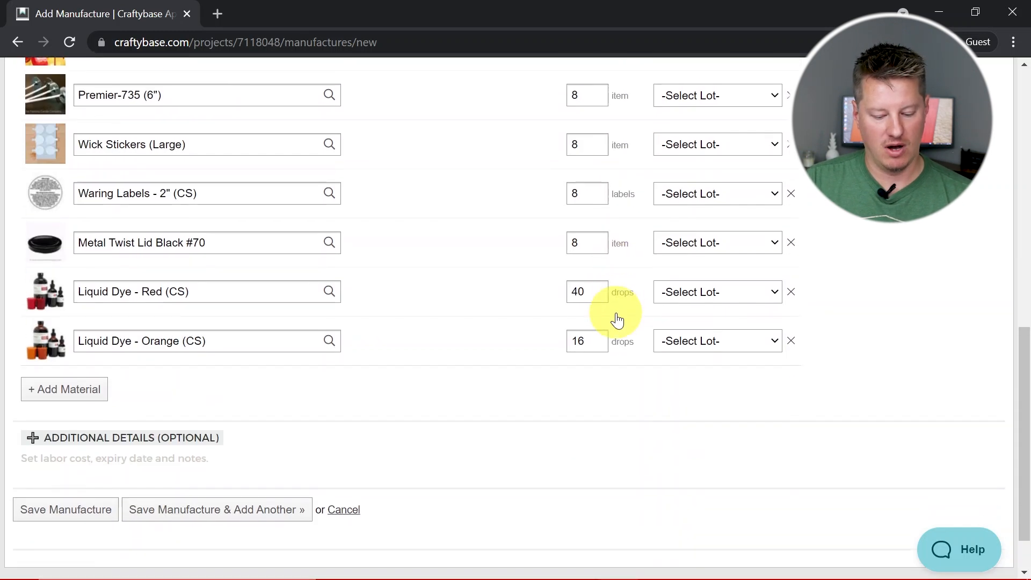
{"action": "scroll", "coordinate": [617, 320], "scroll_direction": "up", "scroll_amount": 9}
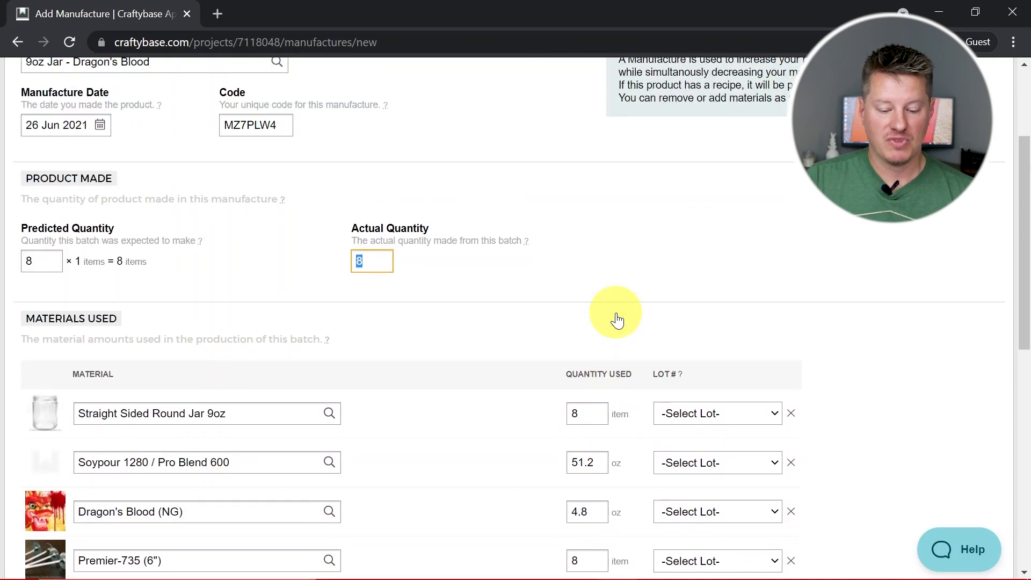
Preview the printout of the manufacture form with its materials list, and close the preview without printing
{"action": "scroll", "coordinate": [617, 320], "scroll_direction": "down", "scroll_amount": 2}
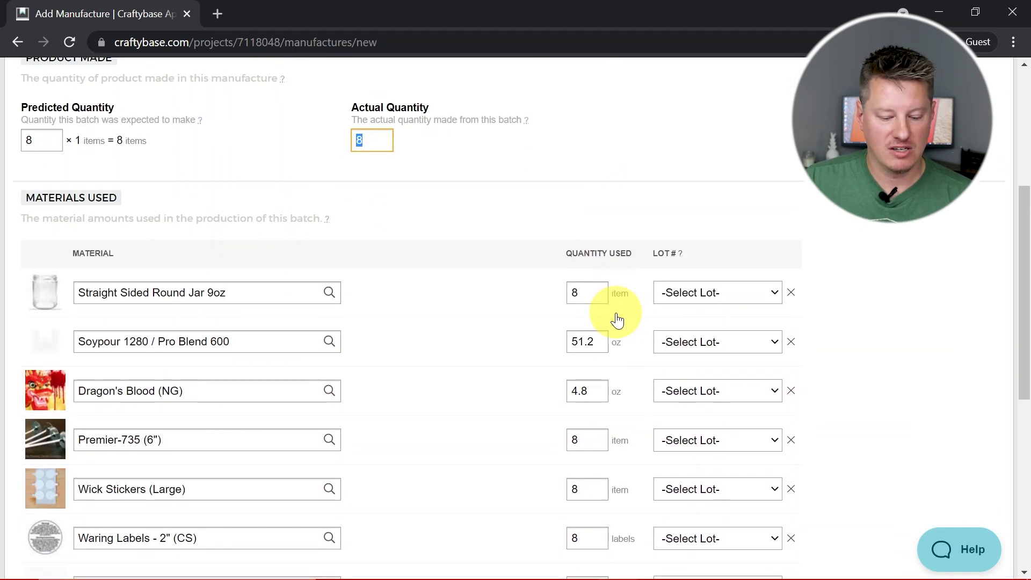
{"action": "right_click", "coordinate": [532, 211]}
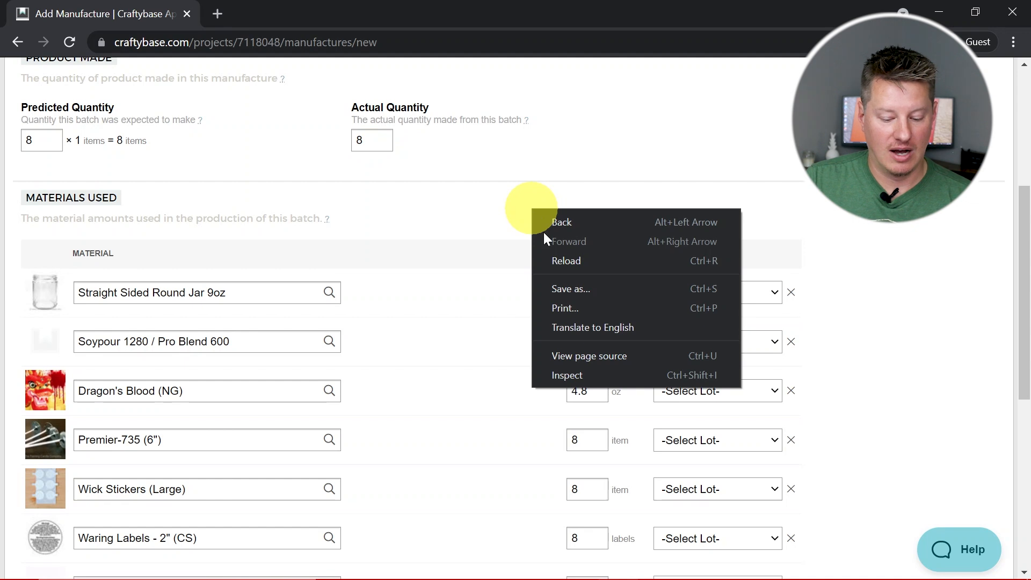
{"action": "left_click", "coordinate": [569, 307]}
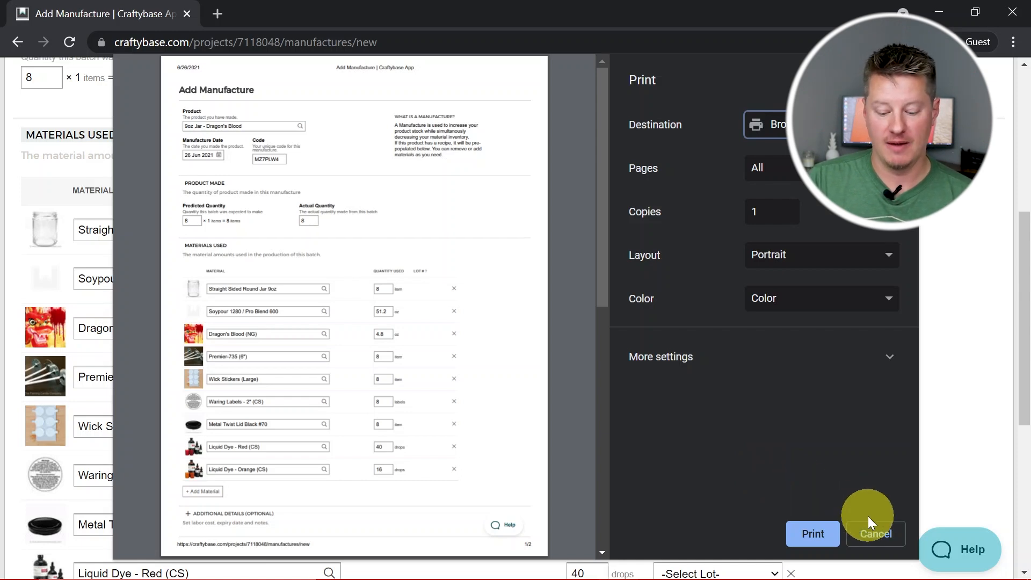
{"action": "left_click", "coordinate": [876, 531]}
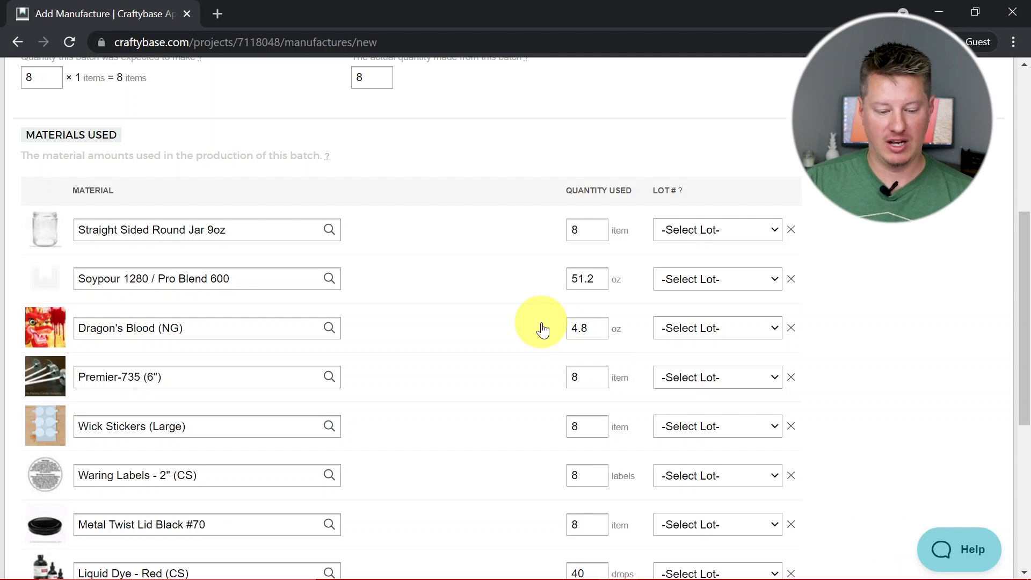
Remove Liquid Dye - Red (CS) and Liquid Dye - Orange (CS) from the materials used and save the manufacture
{"action": "scroll", "coordinate": [542, 330], "scroll_direction": "down", "scroll_amount": 2}
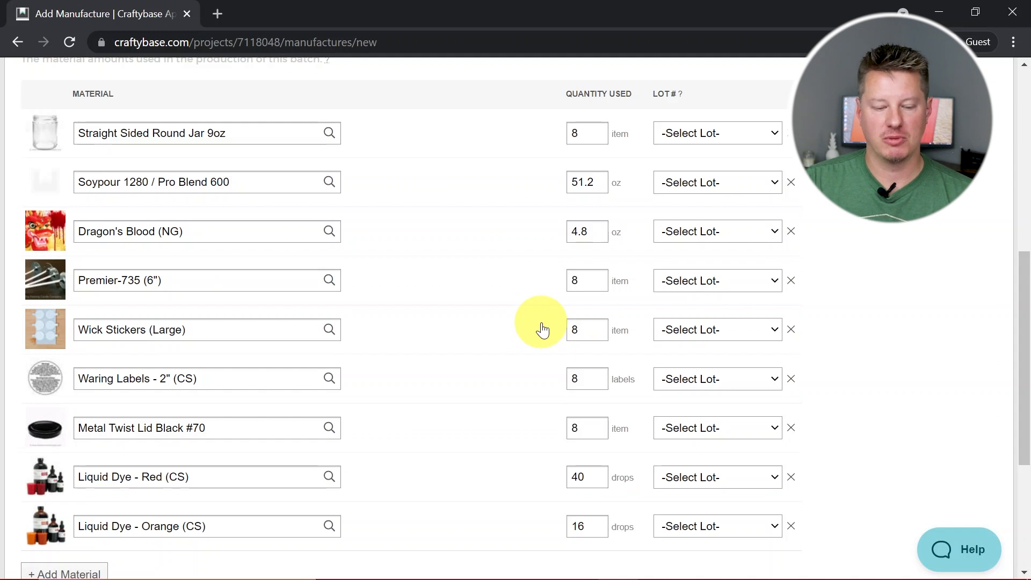
{"action": "scroll", "coordinate": [542, 329], "scroll_direction": "down", "scroll_amount": 1}
{"action": "scroll", "coordinate": [543, 328], "scroll_direction": "up", "scroll_amount": 4}
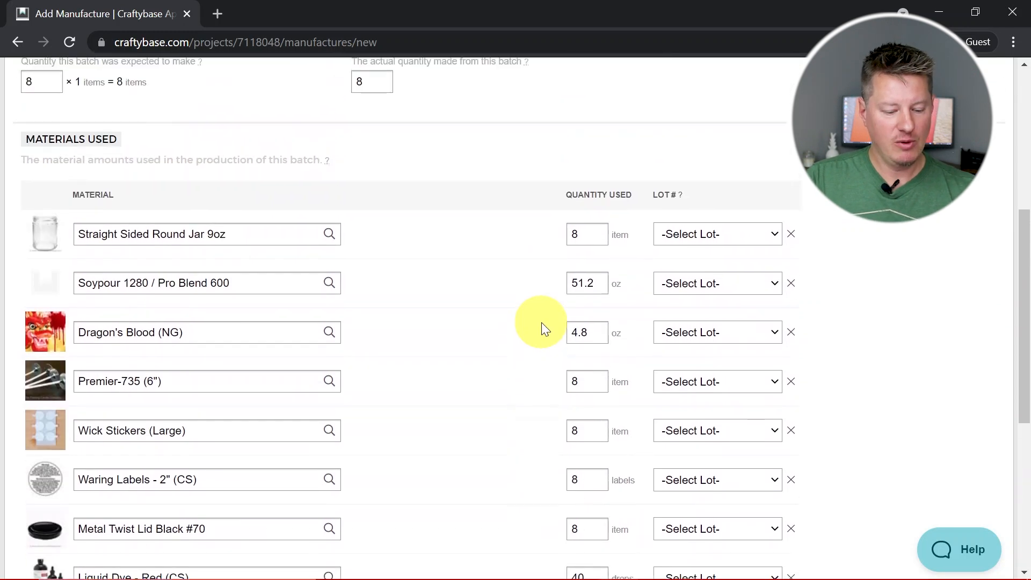
{"action": "scroll", "coordinate": [541, 322], "scroll_direction": "up", "scroll_amount": 2}
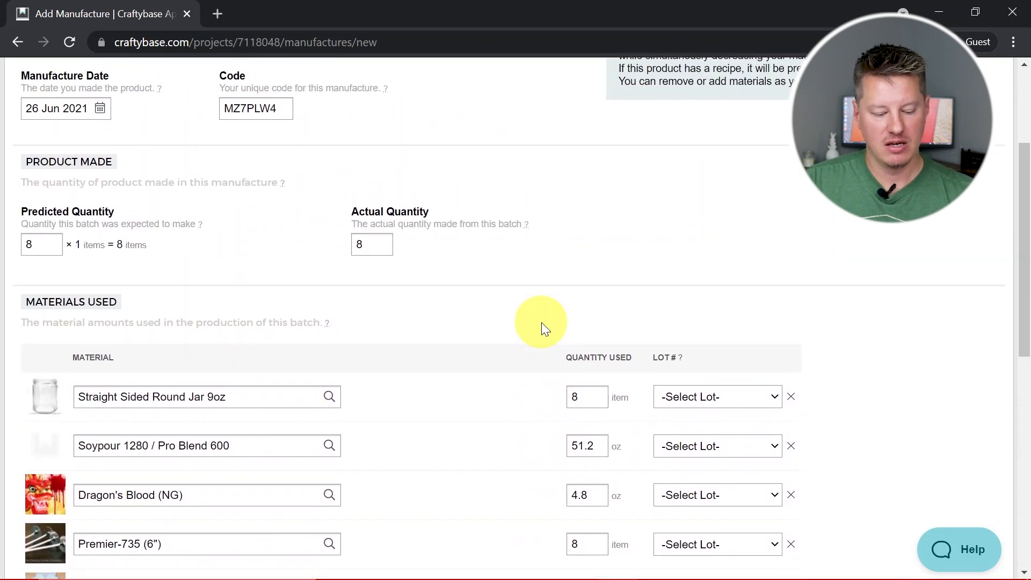
{"action": "scroll", "coordinate": [542, 322], "scroll_direction": "down", "scroll_amount": 4}
{"action": "scroll", "coordinate": [541, 322], "scroll_direction": "down", "scroll_amount": 3}
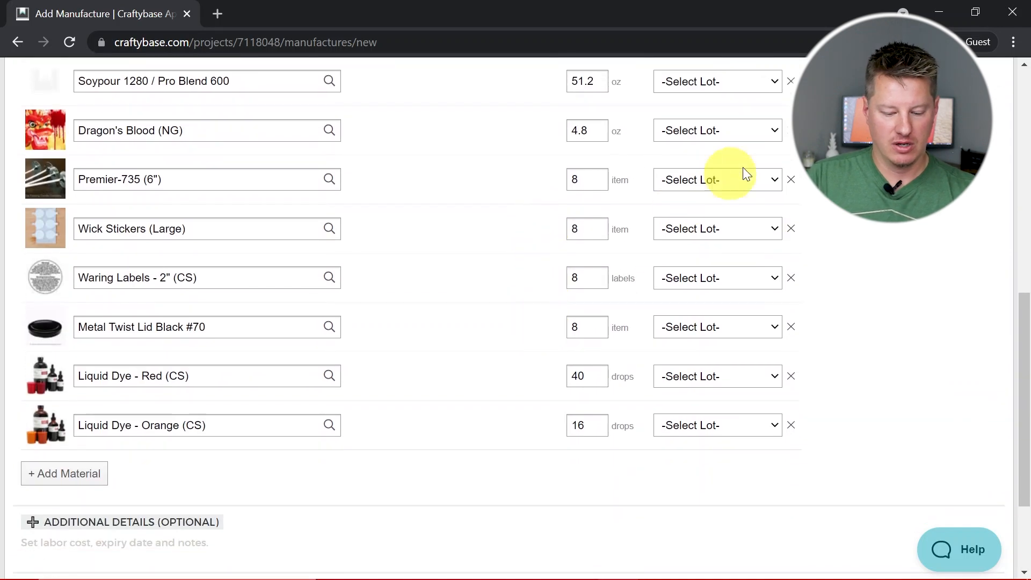
{"action": "scroll", "coordinate": [577, 370], "scroll_direction": "down", "scroll_amount": 3}
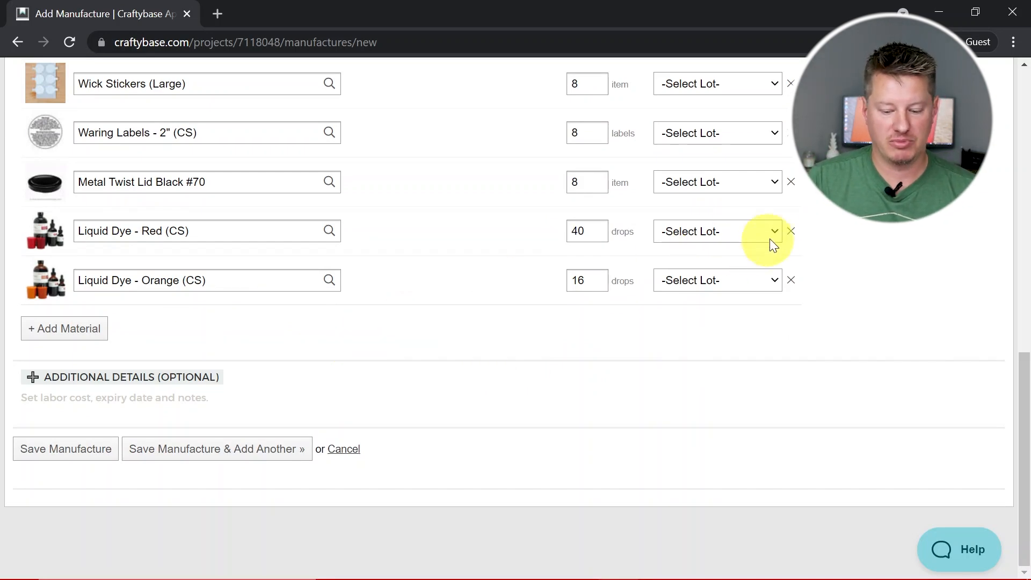
{"action": "left_click", "coordinate": [790, 231]}
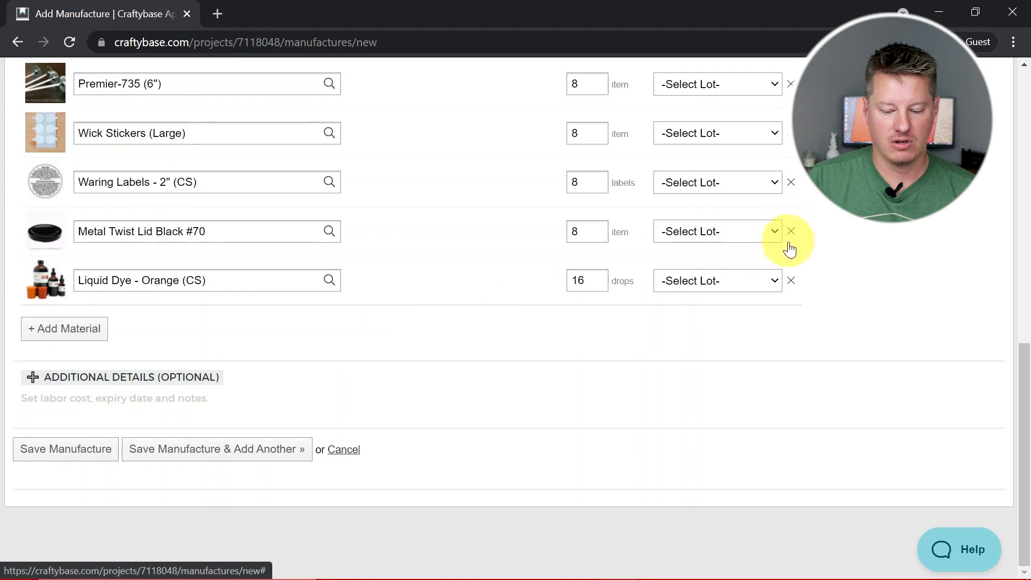
{"action": "left_click", "coordinate": [791, 281]}
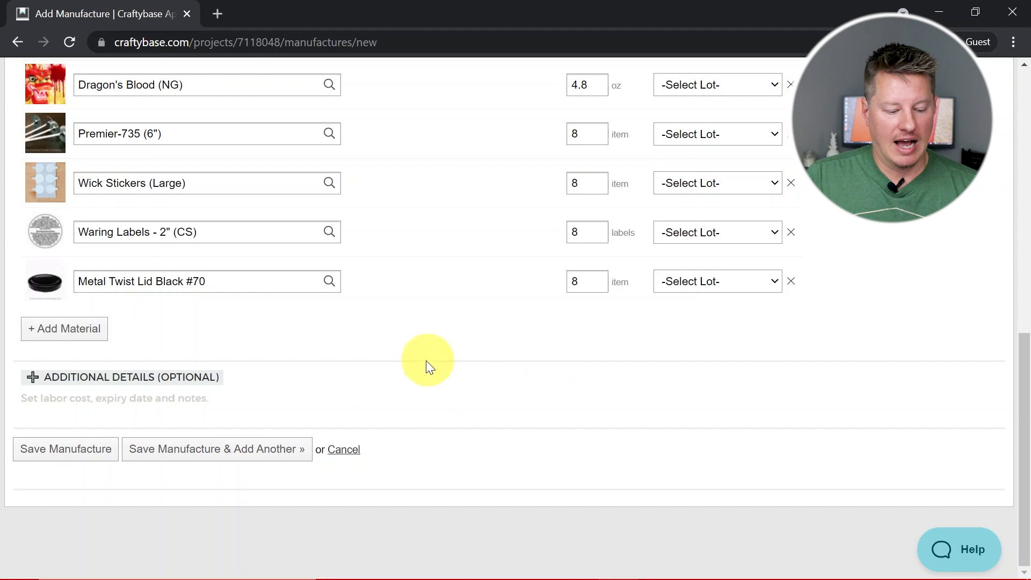
{"action": "left_click", "coordinate": [94, 455]}
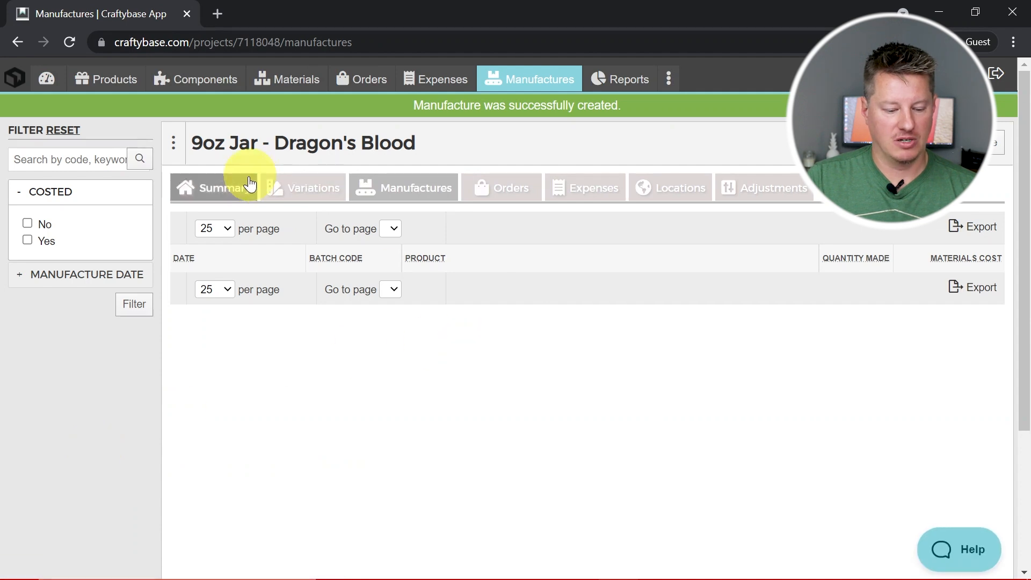
Check the on-hand and available quantities in the summary of 9oz Jar - Dragon's Blood
{"action": "left_click", "coordinate": [231, 188]}
{"action": "scroll", "coordinate": [511, 369], "scroll_direction": "down", "scroll_amount": 2}
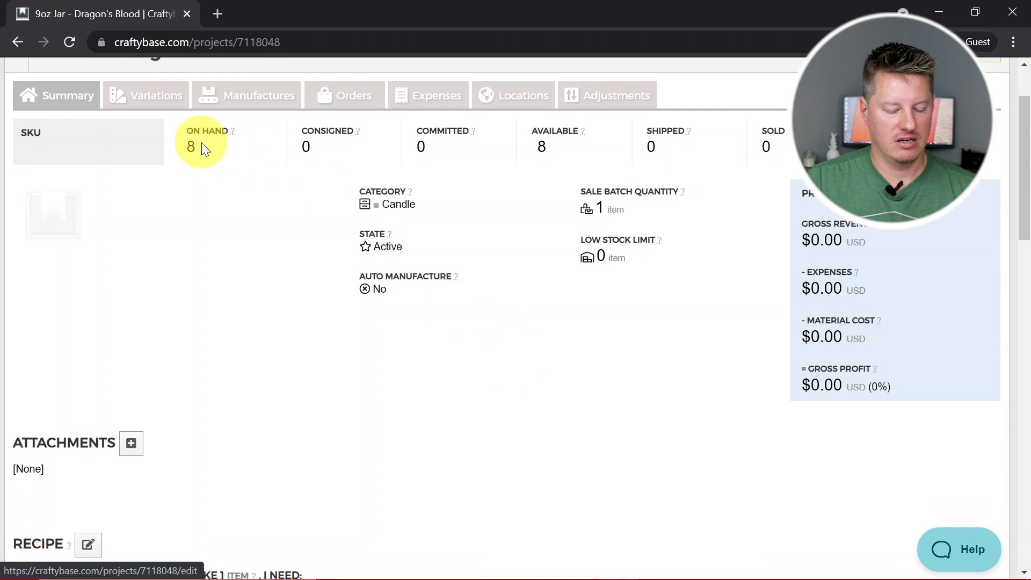
{"action": "left_click_drag", "start_coordinate": [199, 143], "coordinate": [176, 145]}
{"action": "left_click", "coordinate": [215, 186]}
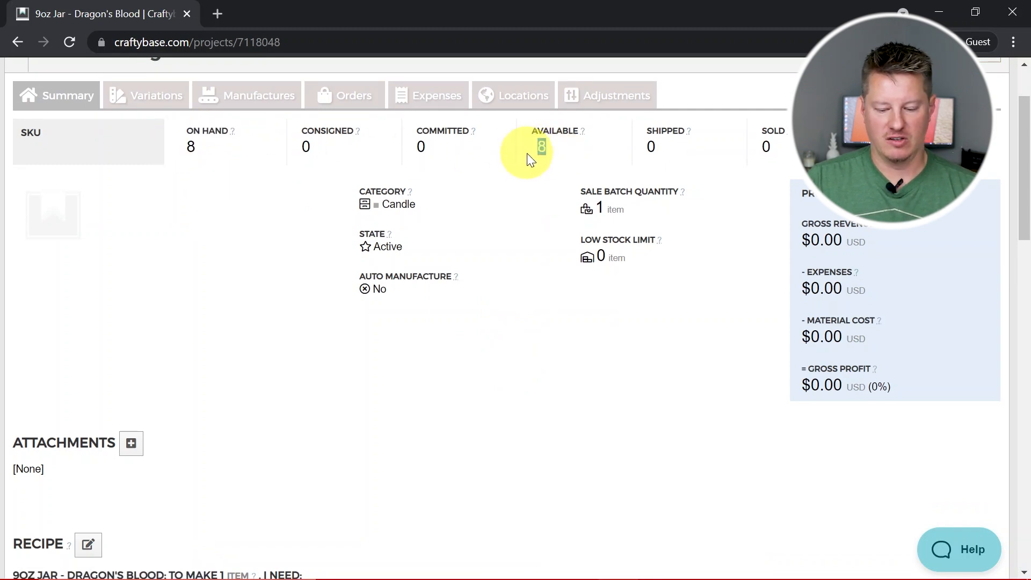
{"action": "scroll", "coordinate": [607, 381], "scroll_direction": "up", "scroll_amount": 2}
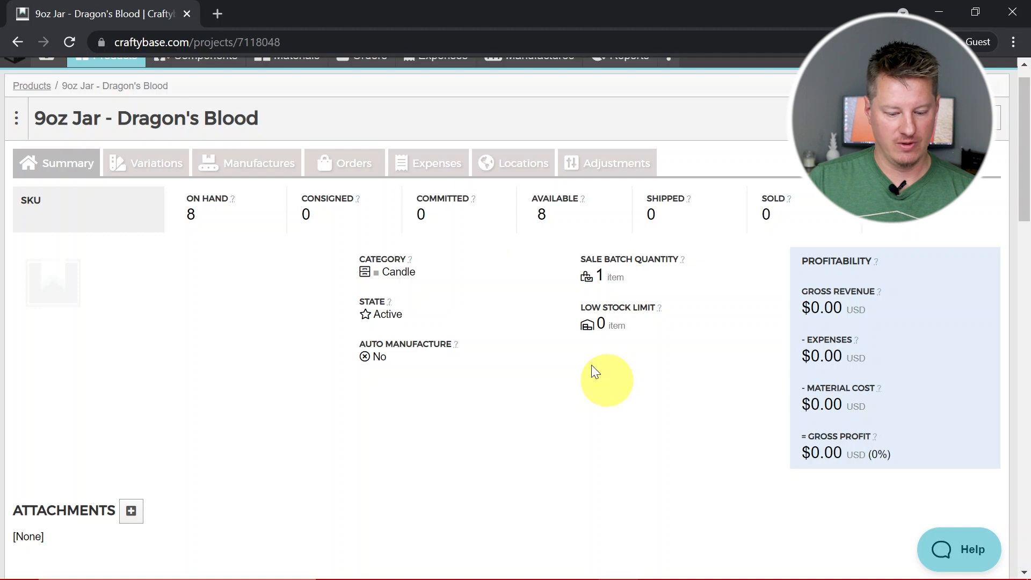
Show the product's manufactures and look at the details of the batch made on 26 Jun 2021
{"action": "left_click", "coordinate": [267, 168]}
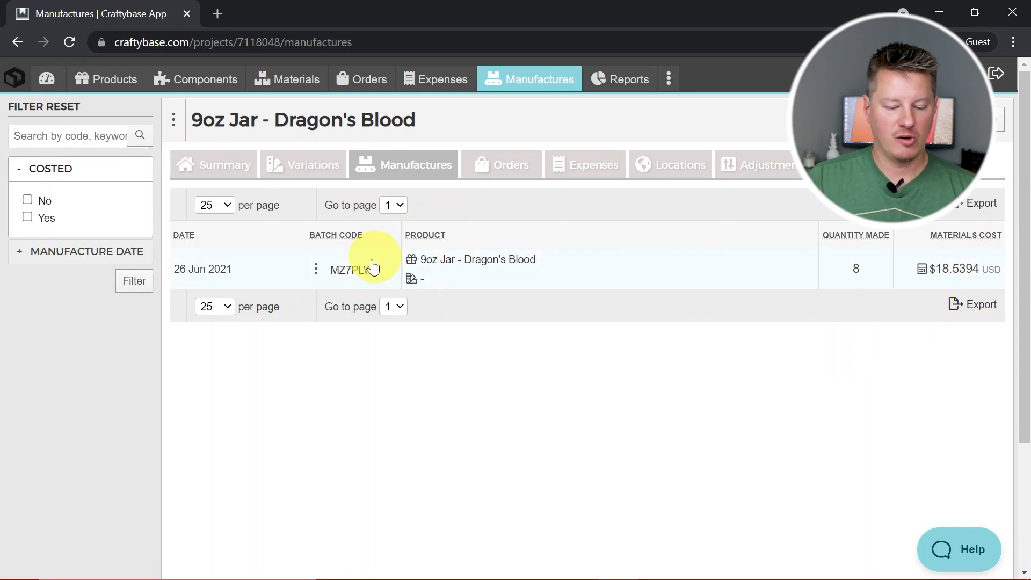
{"action": "mouse_move", "coordinate": [366, 270]}
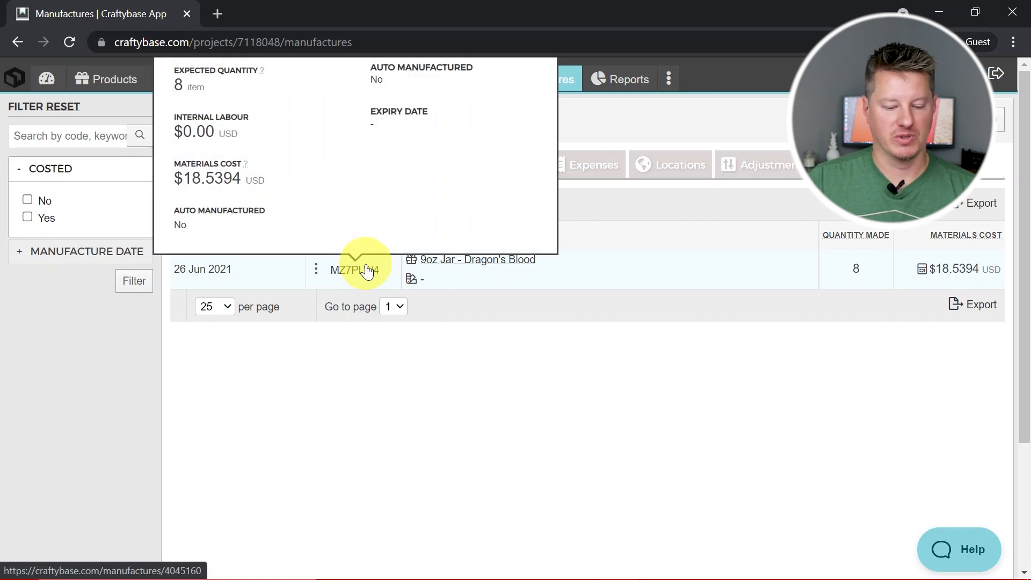